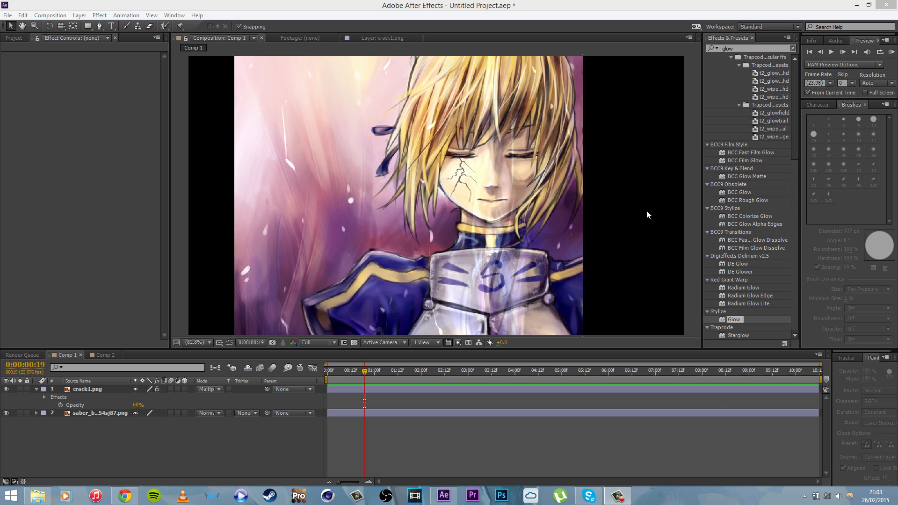
# Step: Compare the face with the crack1.png layer hidden and shown, and view the source crack image in Chrome
pyautogui.click(466, 184)
pyautogui.click(6, 389)
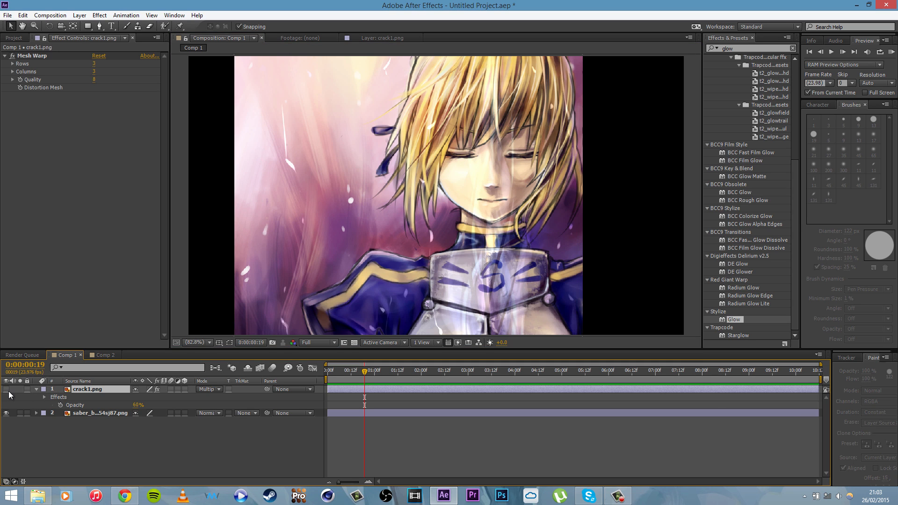
pyautogui.click(7, 390)
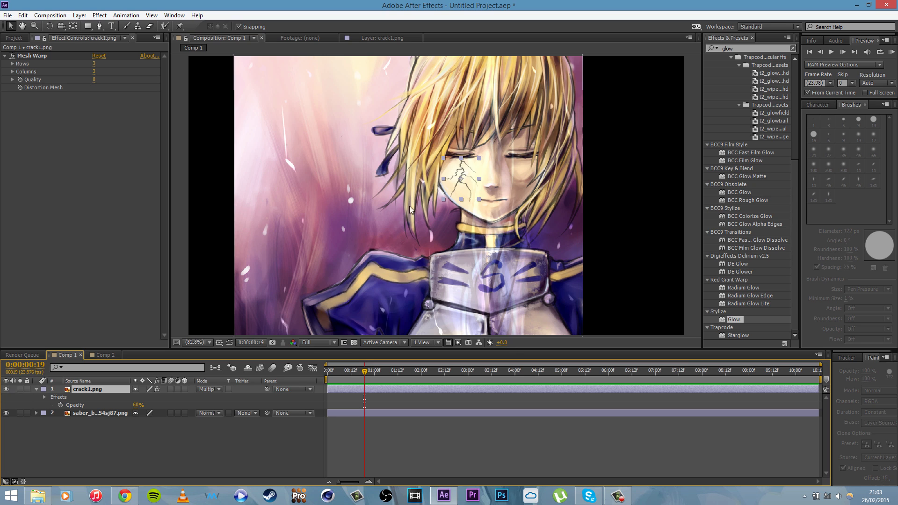
pyautogui.click(214, 451)
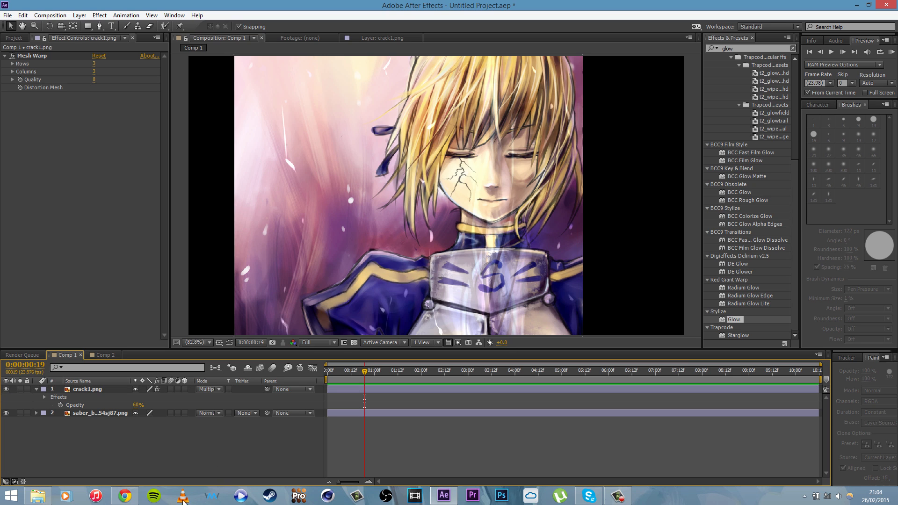
pyautogui.click(120, 498)
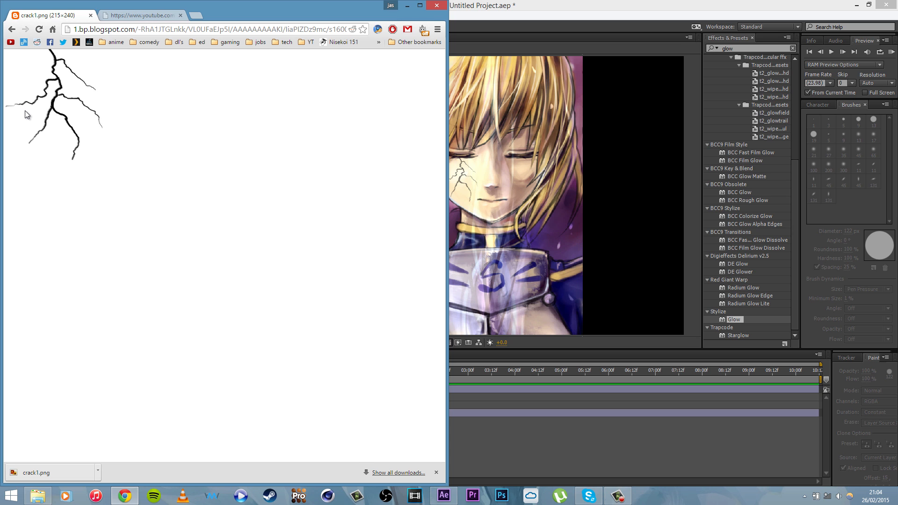
pyautogui.click(501, 5)
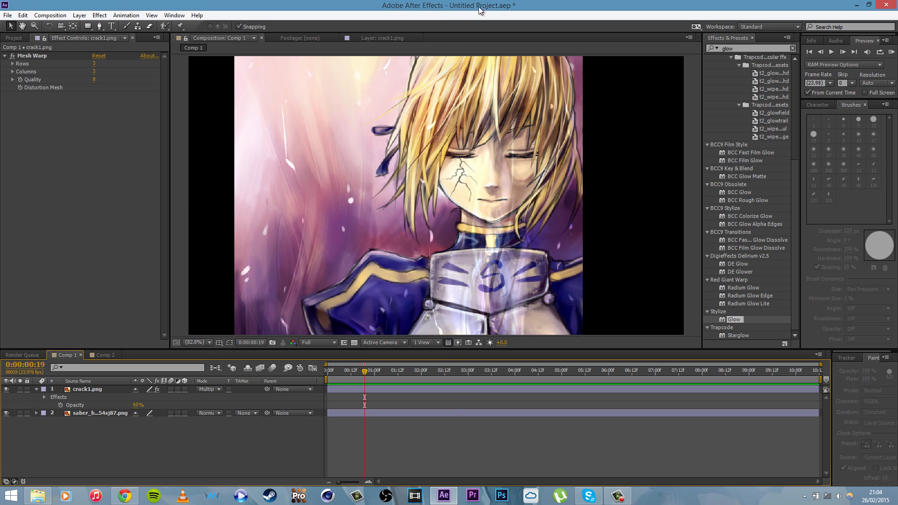
# Step: Delete the existing crack1.png layer from Comp 1, along with its Mesh Warp effect
pyautogui.click(10, 41)
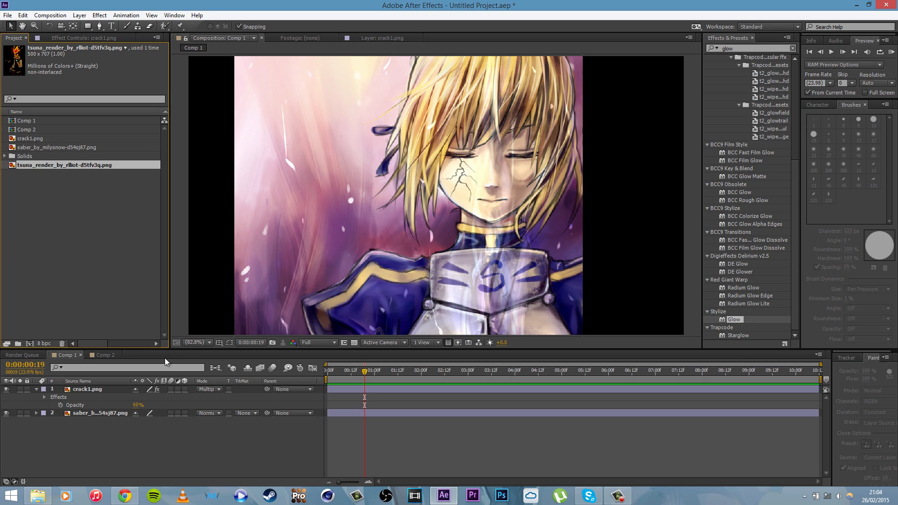
pyautogui.click(90, 390)
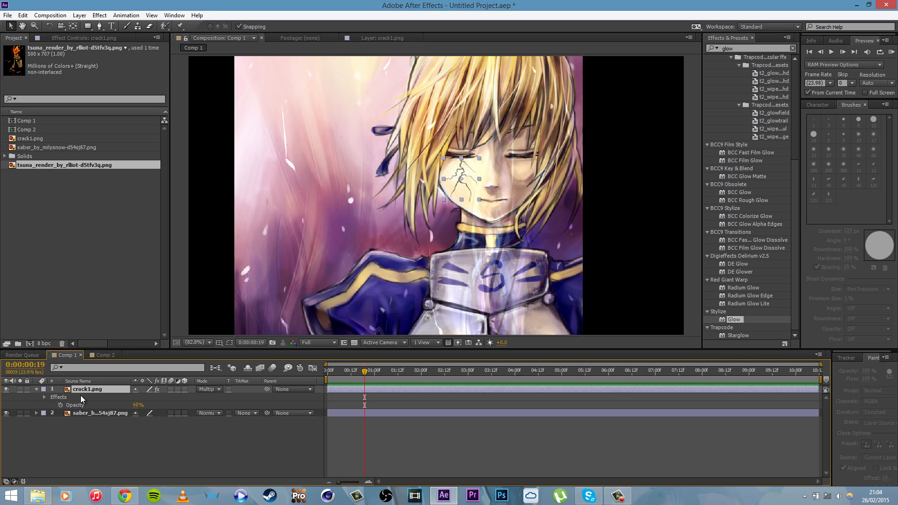
pyautogui.click(81, 396)
pyautogui.press('Delete')
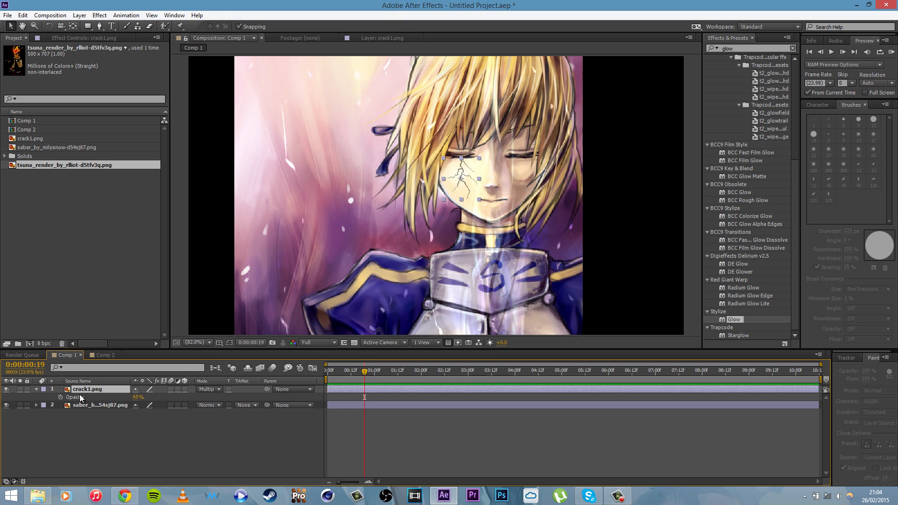
pyautogui.press('Delete')
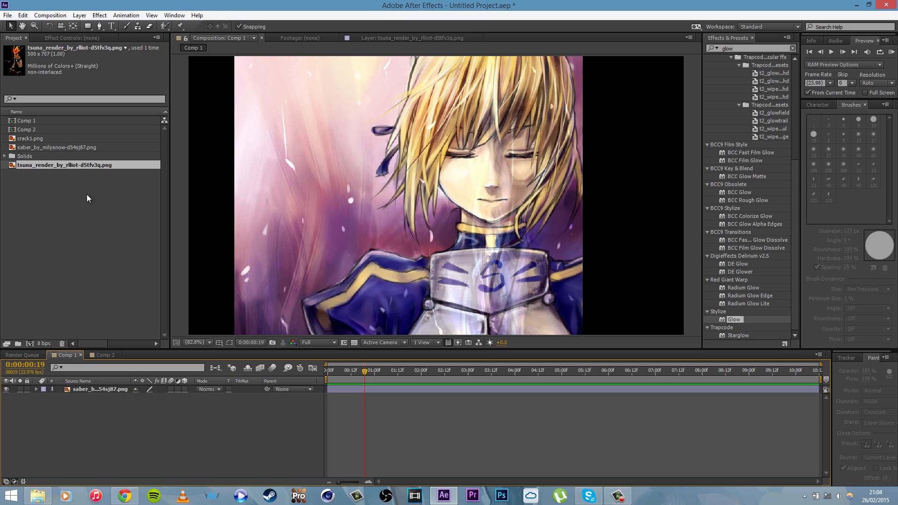
# Step: Place crack1.png from the project onto the character's face and scale it down to fit the cheek below the closed eye
pyautogui.moveTo(26, 139); pyautogui.dragTo(464, 193)
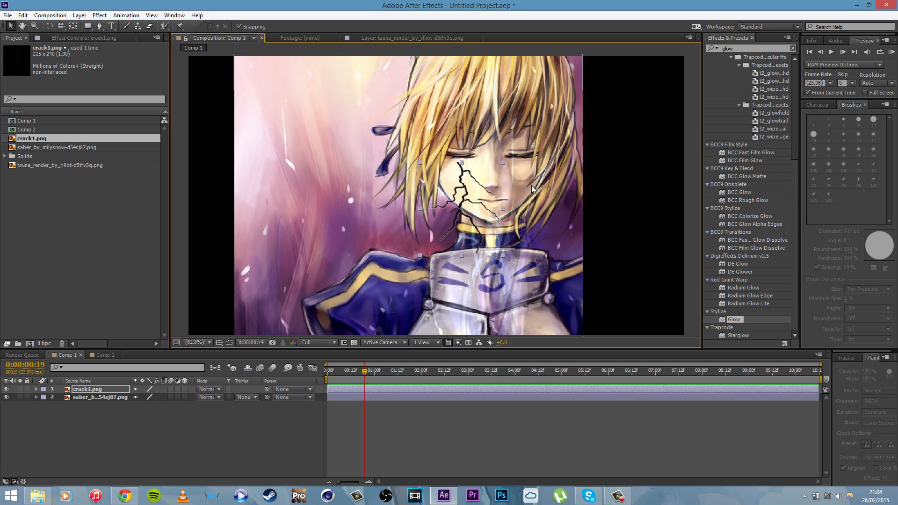
pyautogui.moveTo(503, 162); pyautogui.dragTo(476, 180)
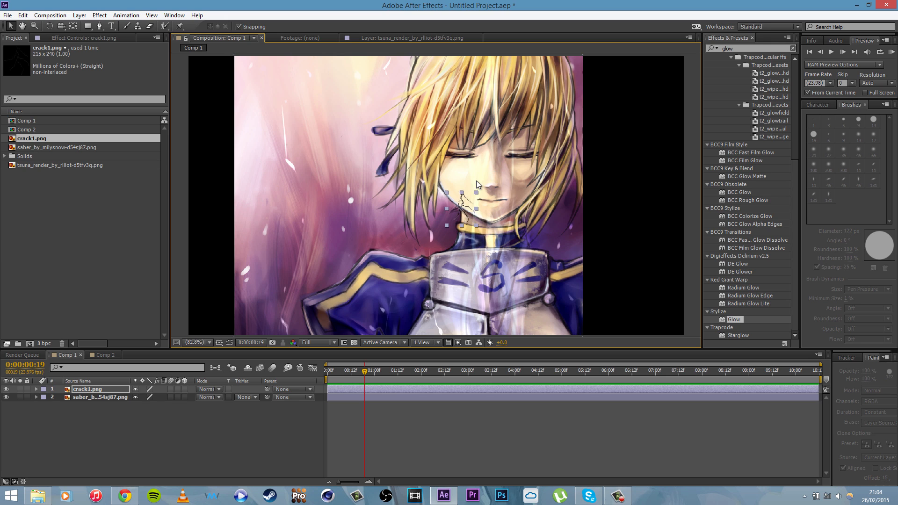
pyautogui.hotkey('ctrl', 'z')
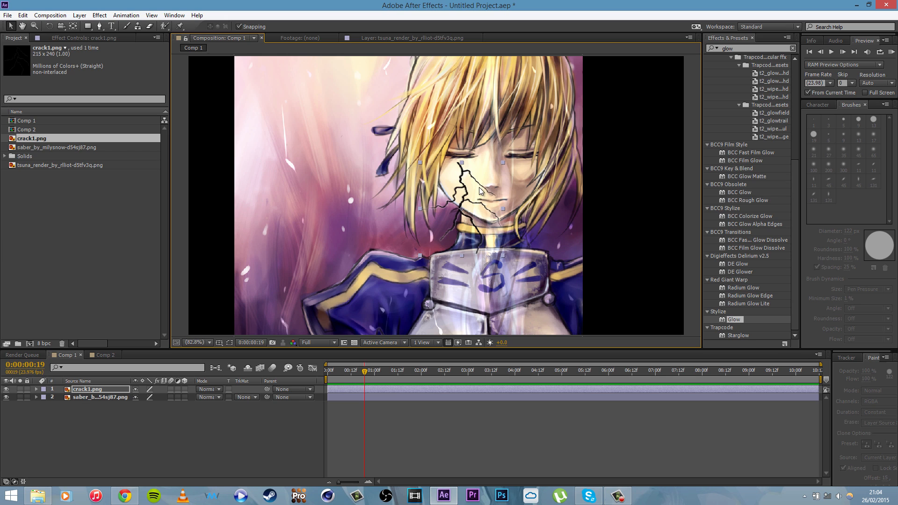
pyautogui.moveTo(504, 167); pyautogui.dragTo(467, 161)
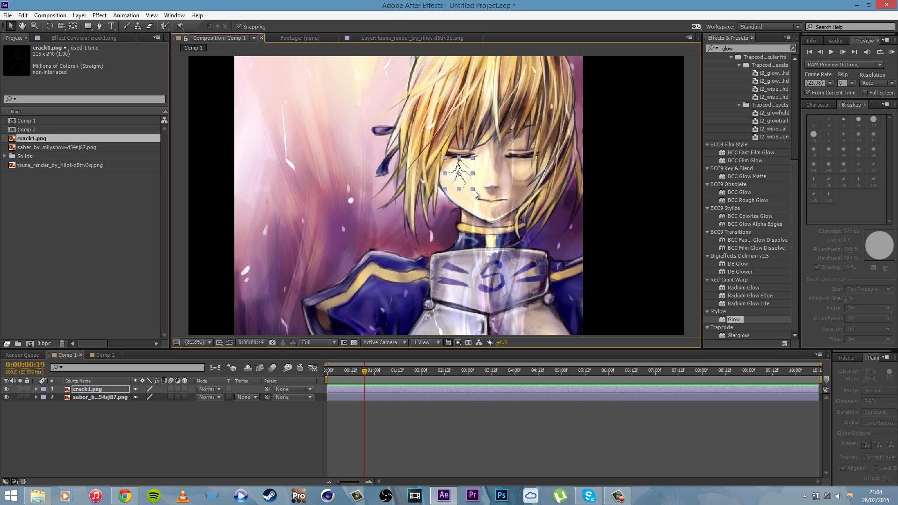
pyautogui.moveTo(473, 192); pyautogui.dragTo(469, 187)
pyautogui.click(416, 440)
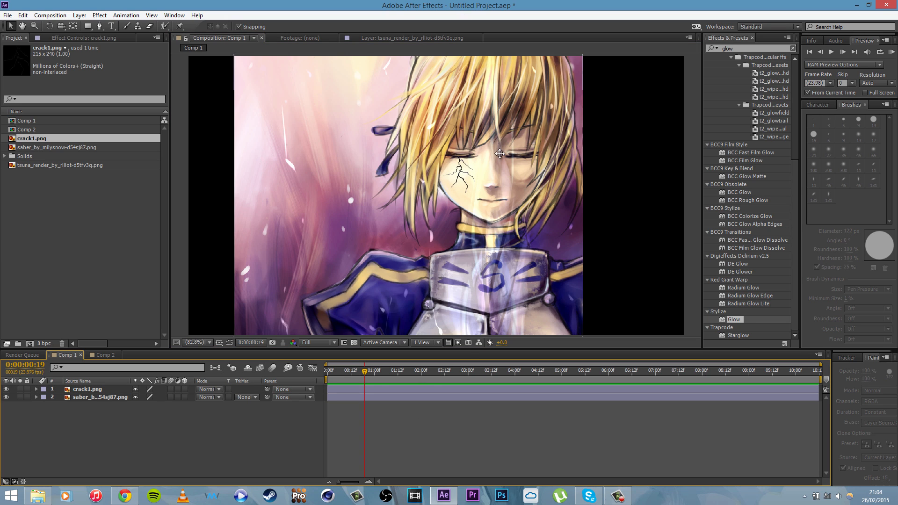
# Step: Nudge the scaled crack image slightly toward the nose so its upper end starts right under the closed eye
pyautogui.scroll(3, 499, 153)
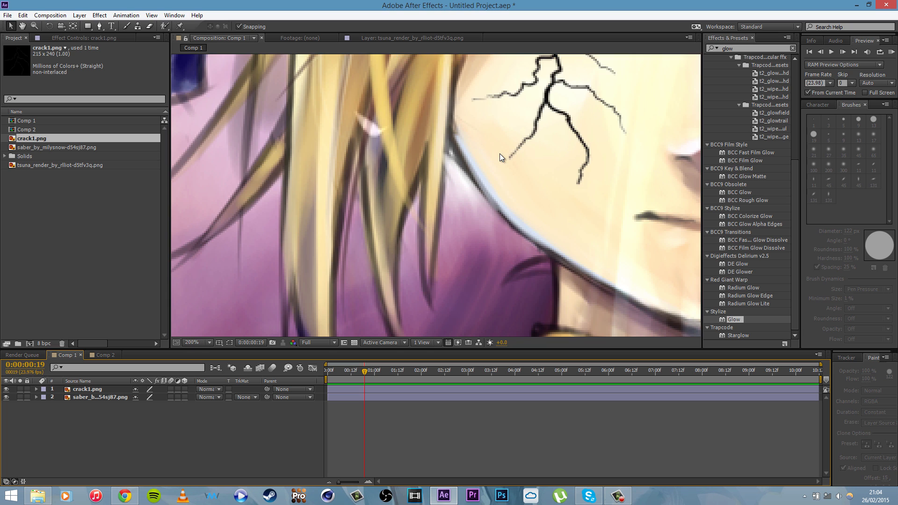
pyautogui.scroll(-2, 499, 154)
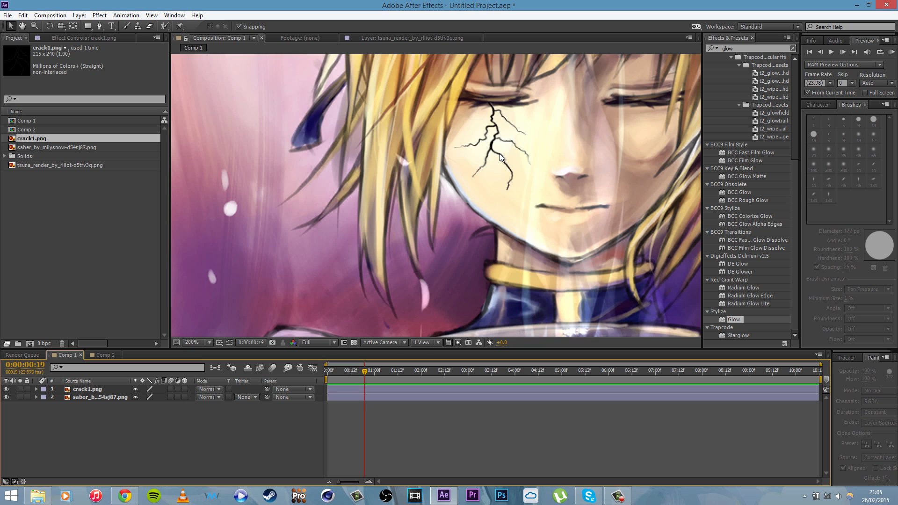
pyautogui.click(495, 140)
pyautogui.moveTo(495, 140); pyautogui.dragTo(505, 144)
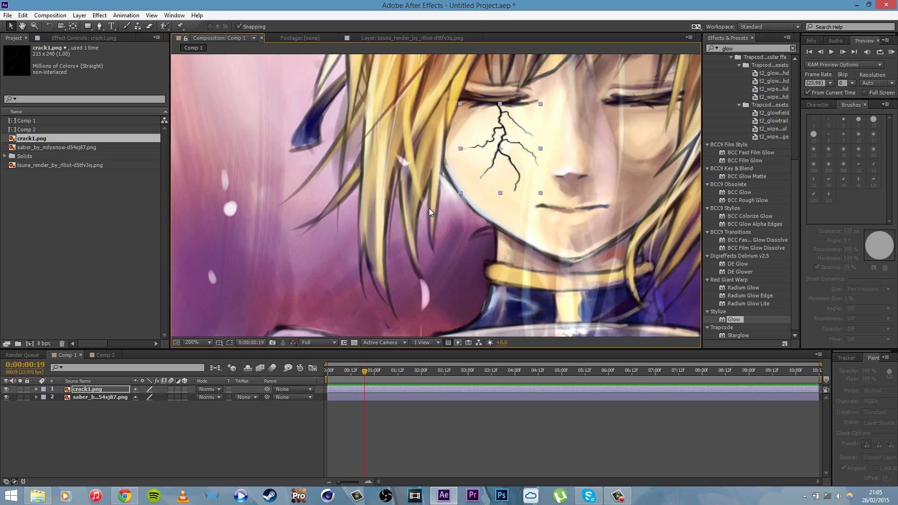
# Step: Try a reduced opacity on the crack1.png layer and return it to 100%
pyautogui.click(96, 389)
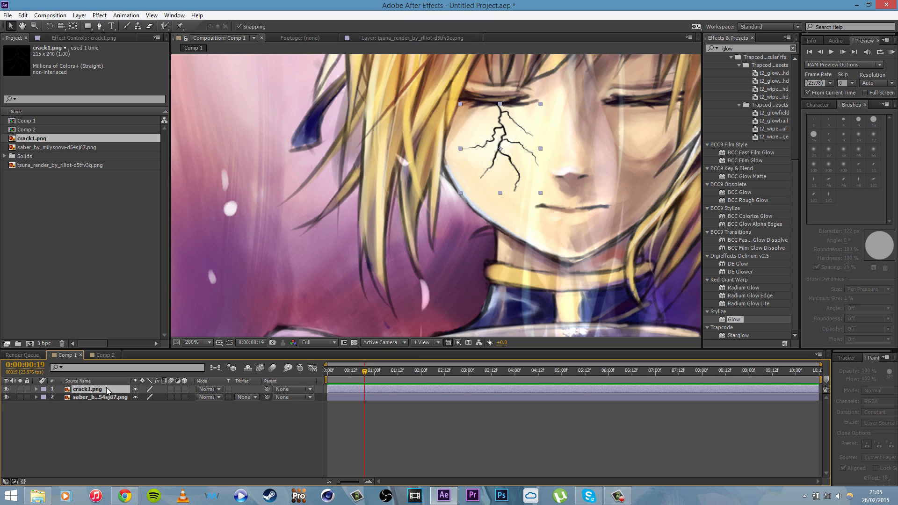
pyautogui.press('t')
pyautogui.moveTo(139, 397); pyautogui.dragTo(127, 397)
pyautogui.click(134, 424)
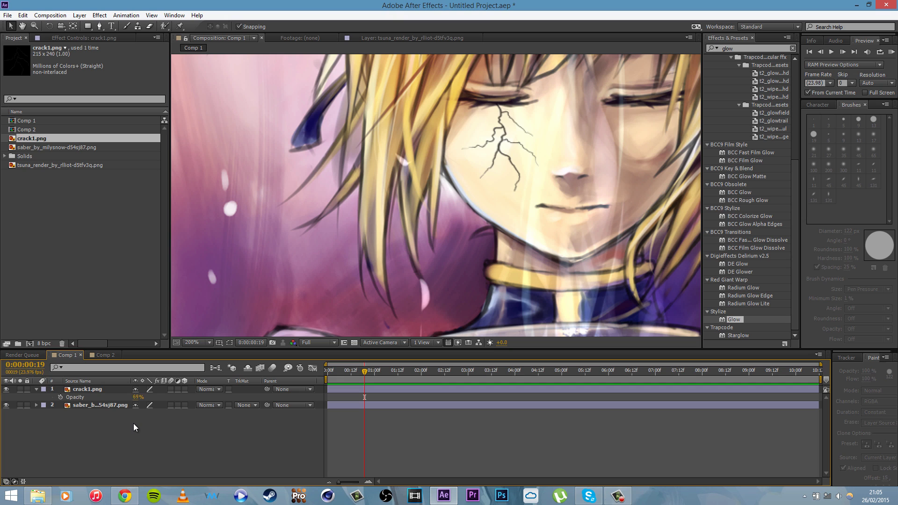
pyautogui.click(107, 390)
pyautogui.moveTo(133, 395); pyautogui.dragTo(182, 397)
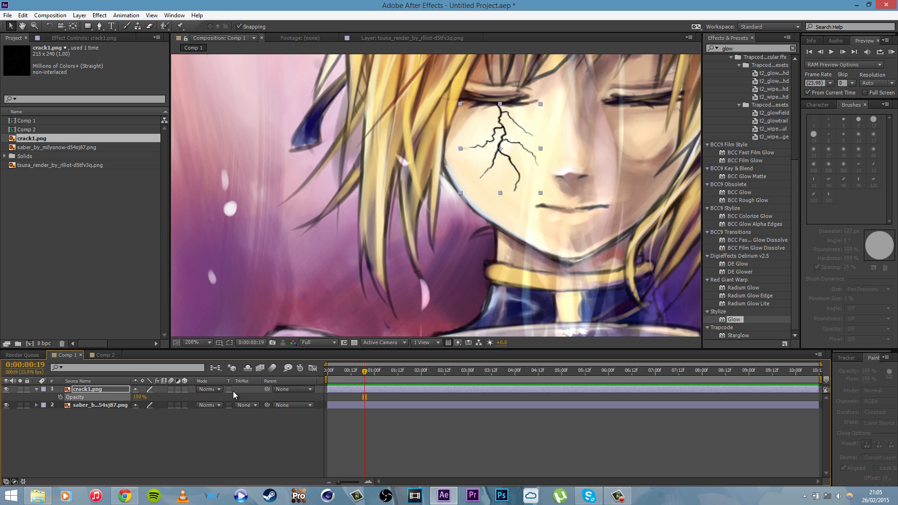
# Step: Try the Overlay blending mode on the crack1.png layer and return it to Normal
pyautogui.click(215, 390)
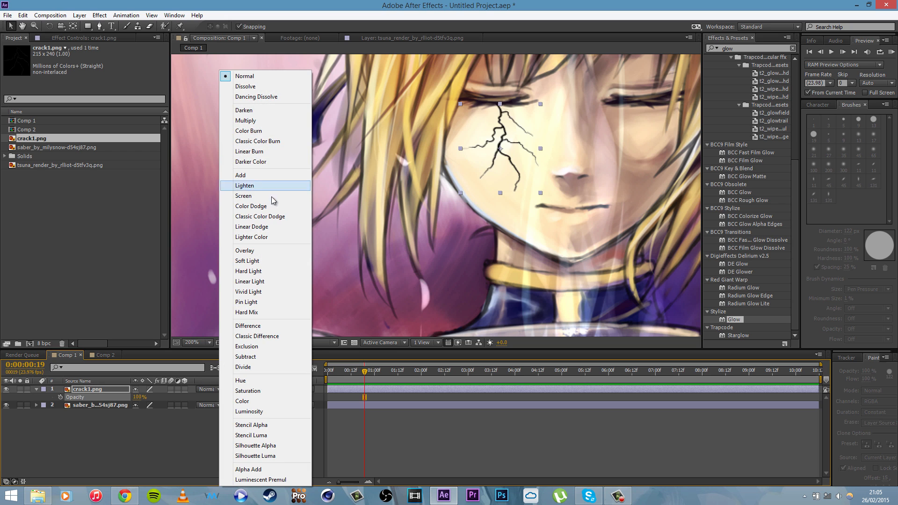
pyautogui.click(243, 250)
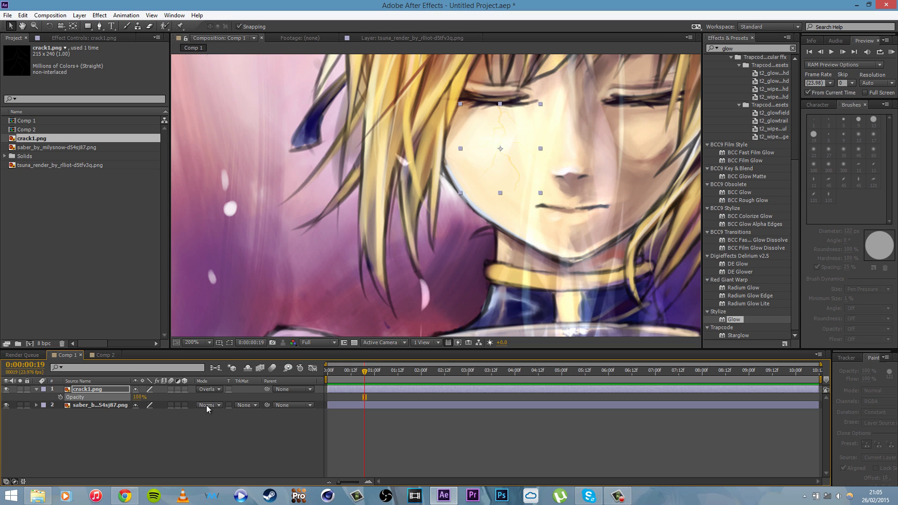
pyautogui.click(209, 391)
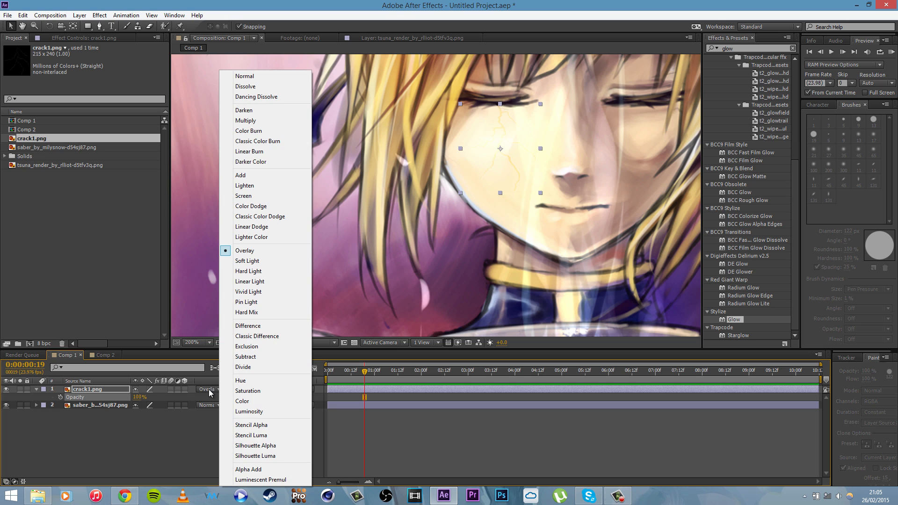
pyautogui.click(300, 76)
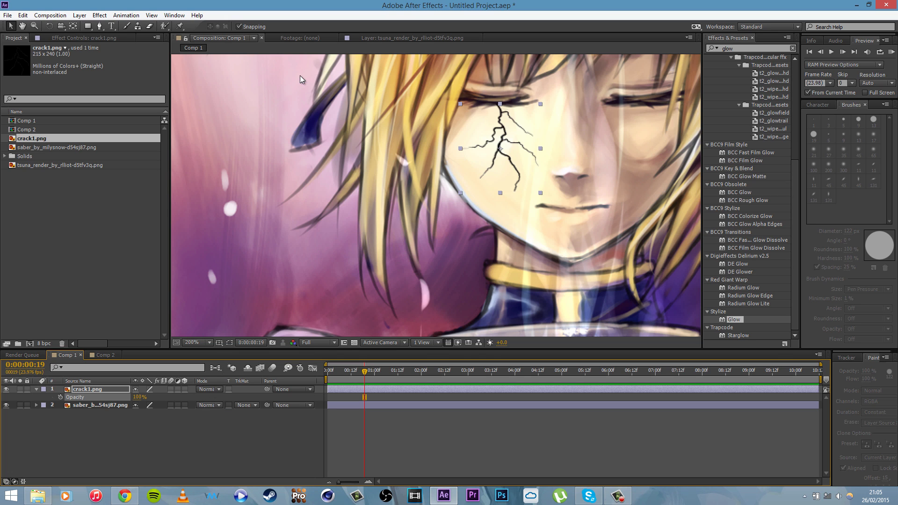
# Step: Lower the crack1.png layer's opacity to 64% so the crack blends into the skin
pyautogui.moveTo(136, 397); pyautogui.dragTo(121, 397)
pyautogui.click(136, 447)
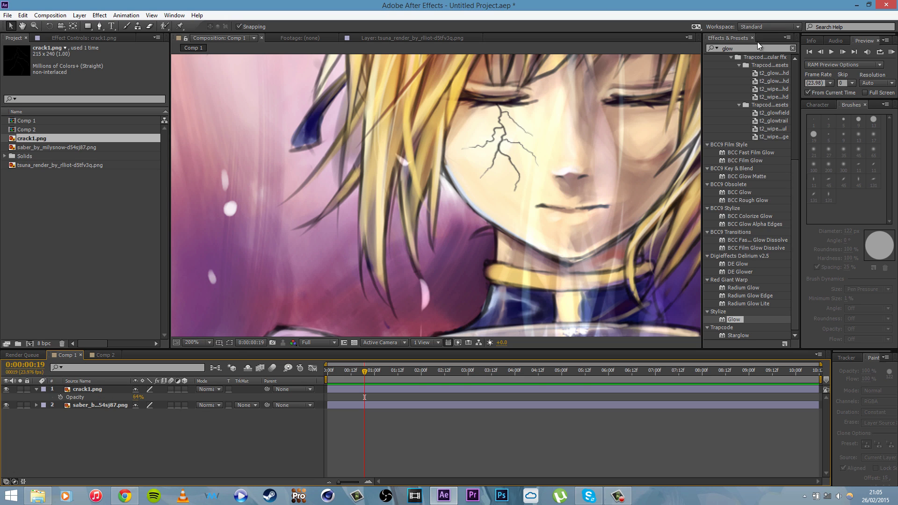
# Step: Find the Mesh Warp effect by searching for "mesh" and apply it to the crack1.png layer
pyautogui.moveTo(766, 48); pyautogui.dragTo(635, 41)
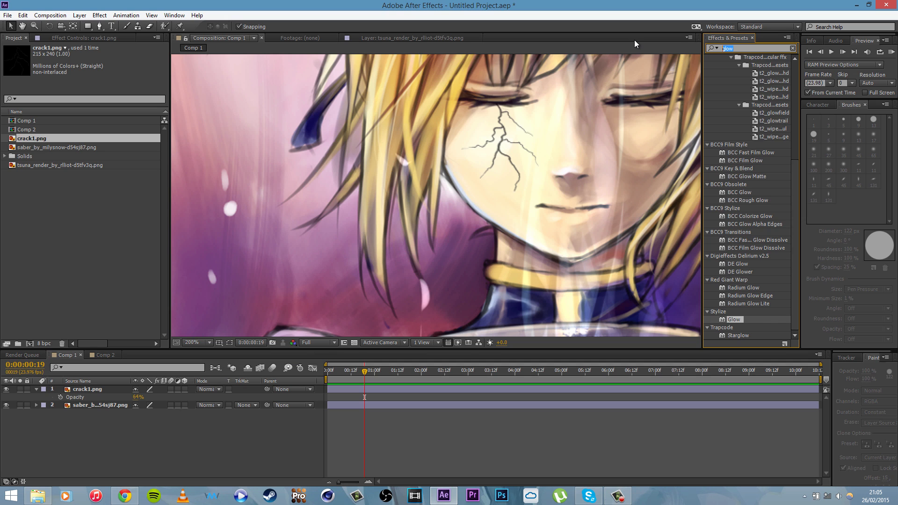
pyautogui.write('mesh')
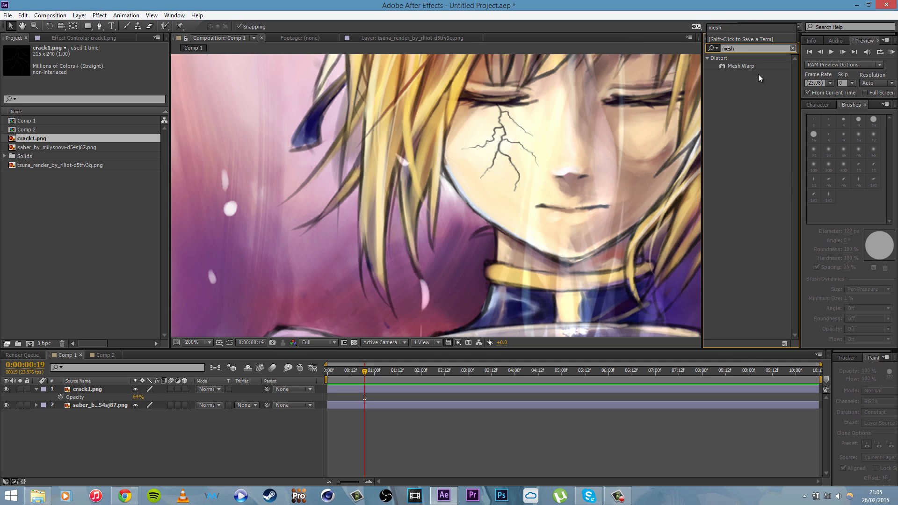
pyautogui.moveTo(750, 66); pyautogui.dragTo(86, 397)
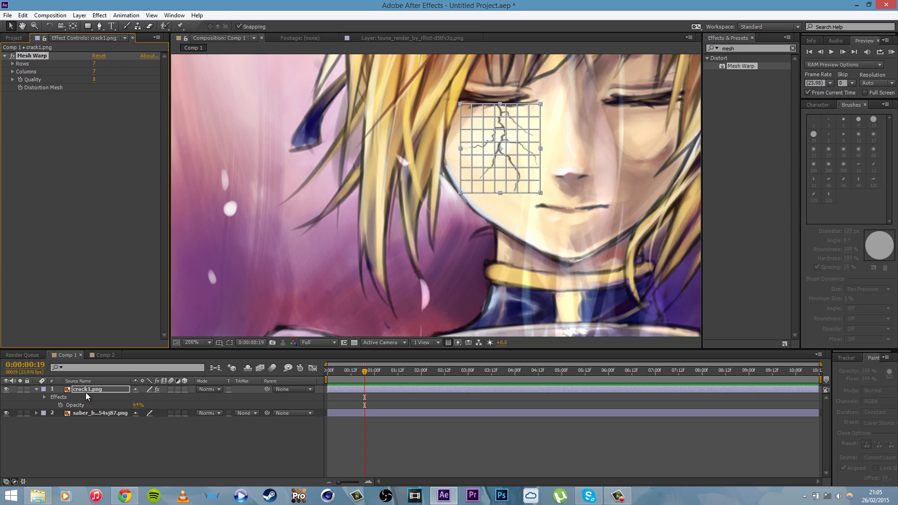
# Step: Set the Mesh Warp grid on the crack layer to 3 rows and 3 columns
pyautogui.click(96, 64)
pyautogui.write('3')
pyautogui.press('Tab')
pyautogui.write('3')
pyautogui.press('Return')
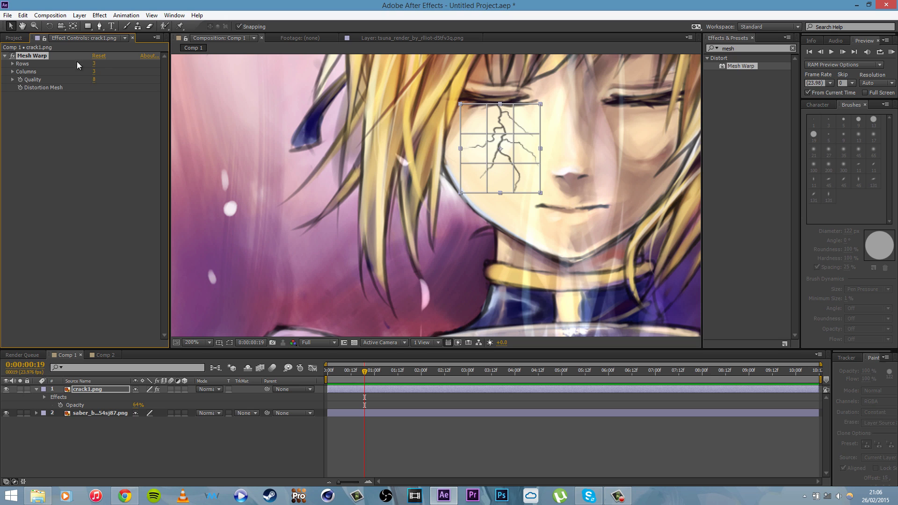
pyautogui.click(91, 65)
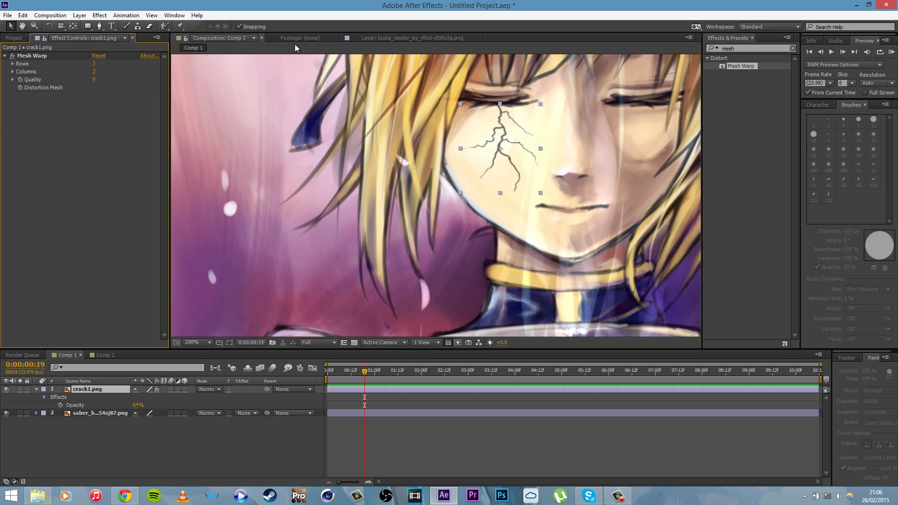
# Step: Try a very dense Mesh Warp grid by entering 50 for both rows and columns
pyautogui.click(42, 56)
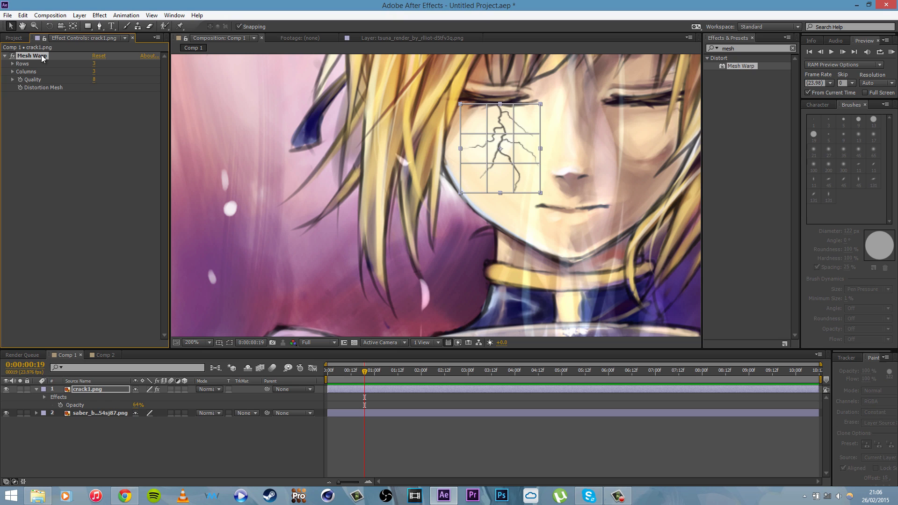
pyautogui.click(94, 64)
pyautogui.write('50')
pyautogui.press('Tab')
pyautogui.write('50')
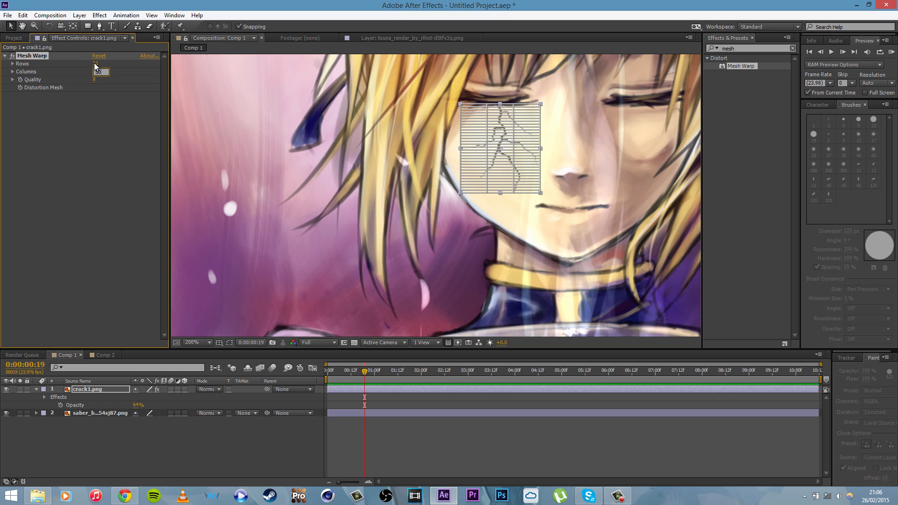
pyautogui.press('Return')
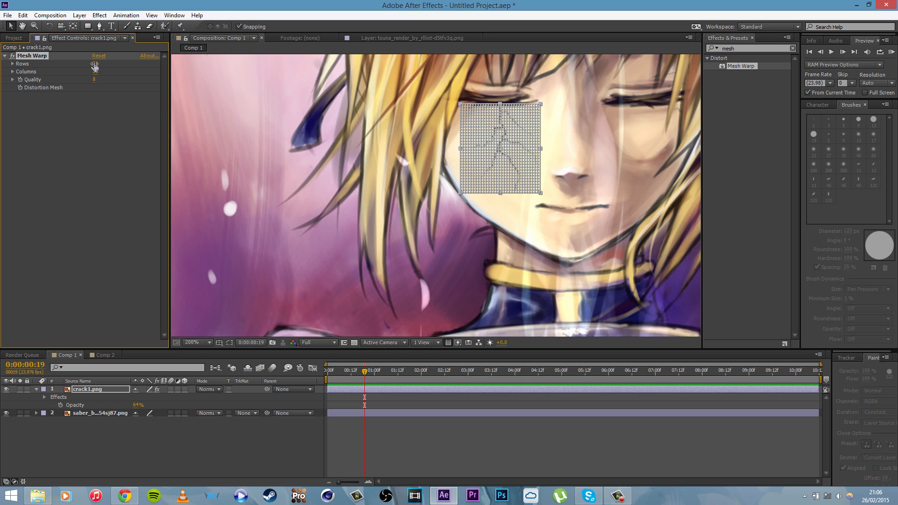
# Step: Reduce the Mesh Warp grid on the crack layer to 2 rows and 2 columns
pyautogui.click(95, 64)
pyautogui.write('2')
pyautogui.press('Tab')
pyautogui.write('2')
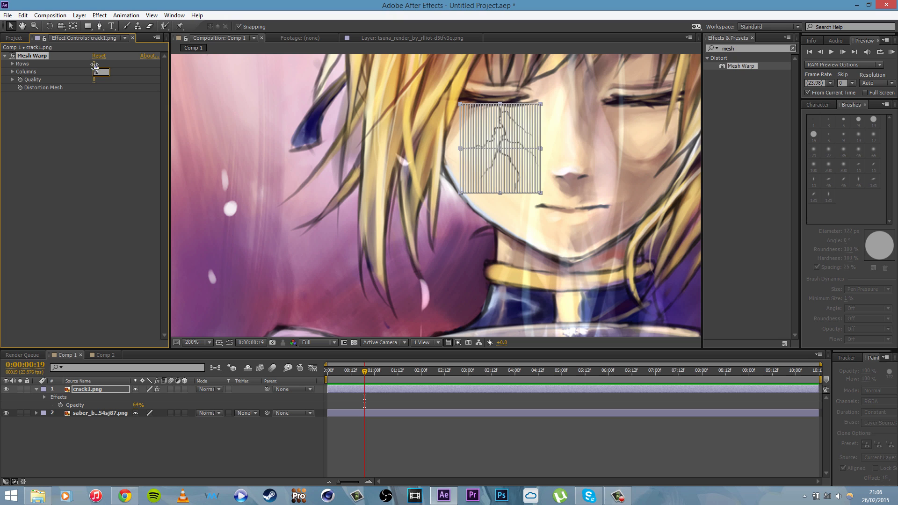
pyautogui.press('Return')
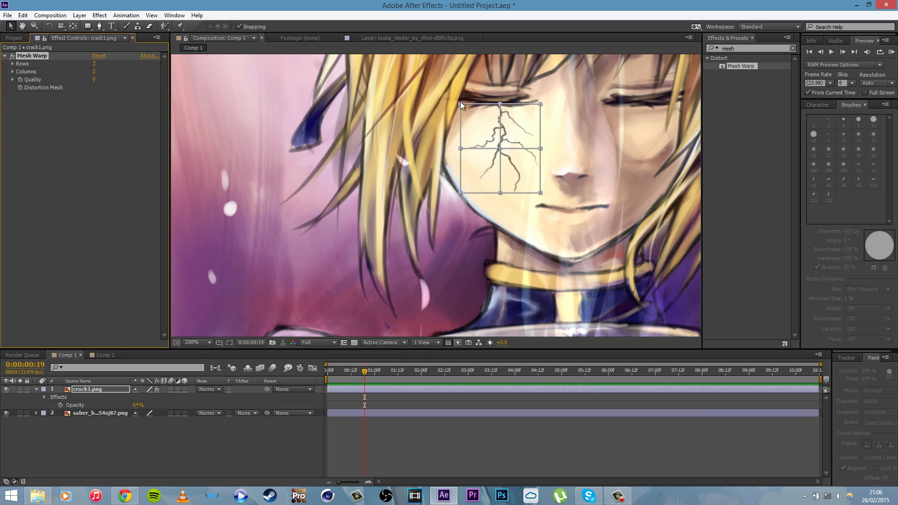
# Step: Bring the crack layer's Mesh Warp grid back up to 3 rows and 3 columns
pyautogui.click(94, 64)
pyautogui.write('3')
pyautogui.press('Tab')
pyautogui.write('3')
pyautogui.press('Return')
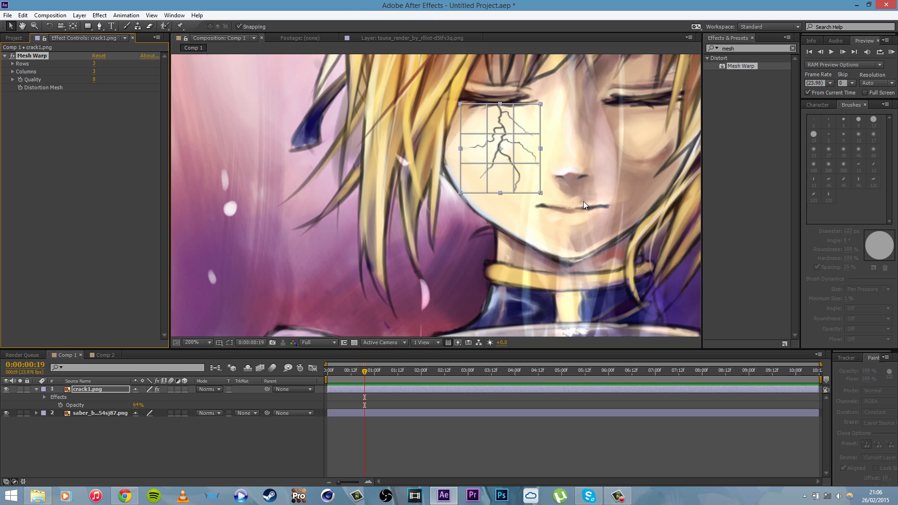
# Step: Warp the crack on the cheek by pulling the mesh's lower-left corner down and outward and bending its left and right edges
pyautogui.click(487, 134)
pyautogui.moveTo(486, 135); pyautogui.dragTo(445, 234)
pyautogui.click(514, 192)
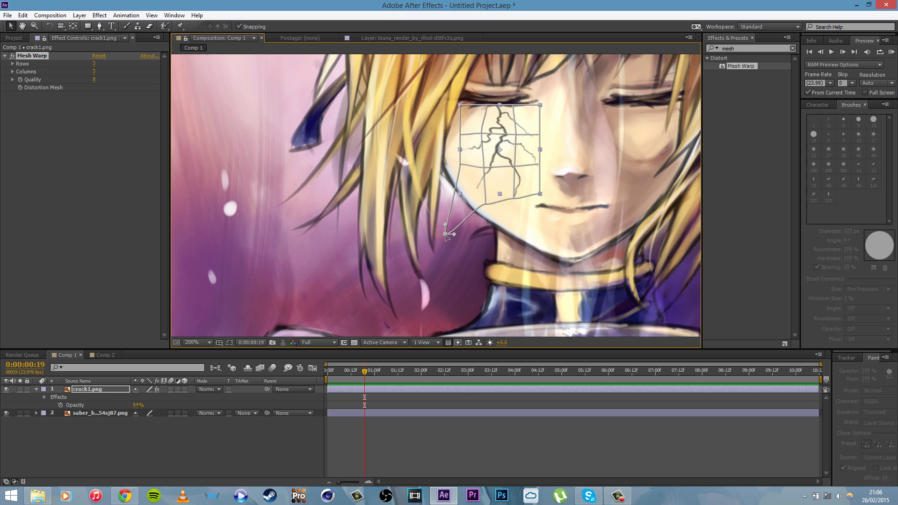
pyautogui.moveTo(459, 135); pyautogui.dragTo(458, 103)
pyautogui.moveTo(540, 104); pyautogui.dragTo(538, 132)
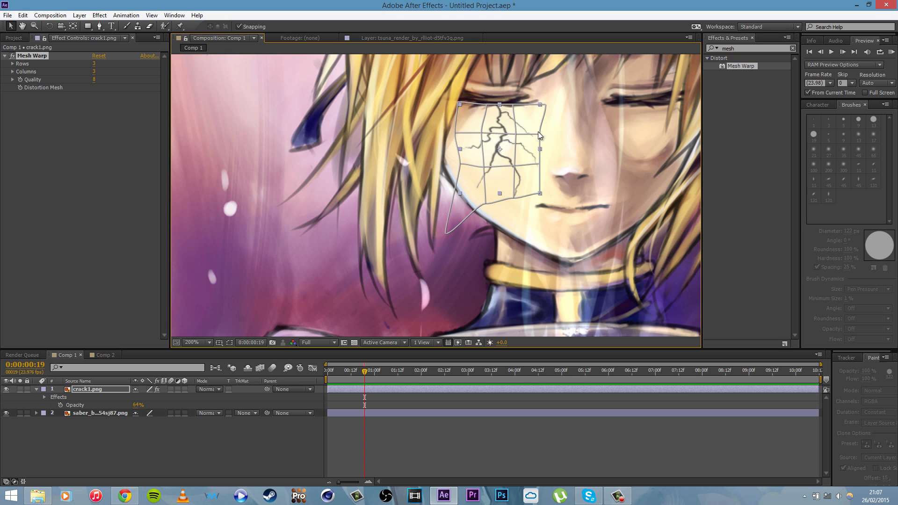
# Step: Examine the warped crack on the cheek without its mesh overlay, and reselect the crack1.png layer
pyautogui.click(459, 288)
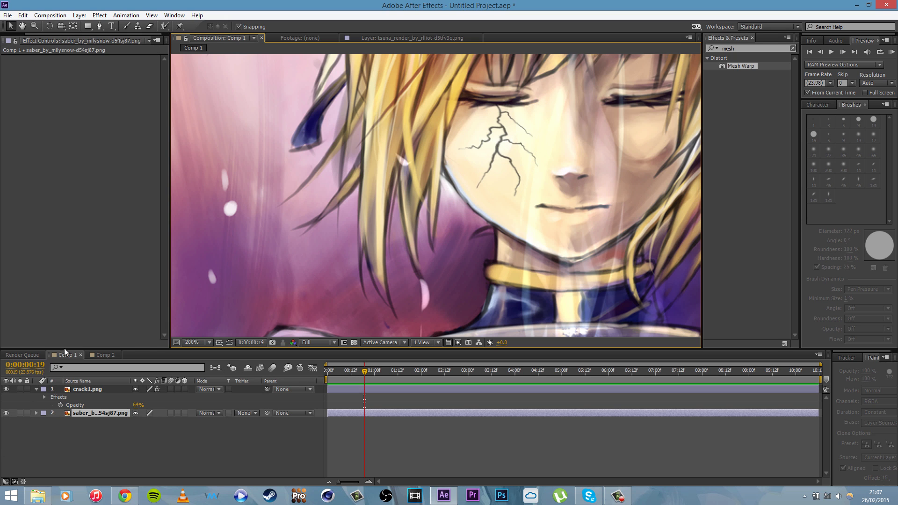
pyautogui.click(102, 389)
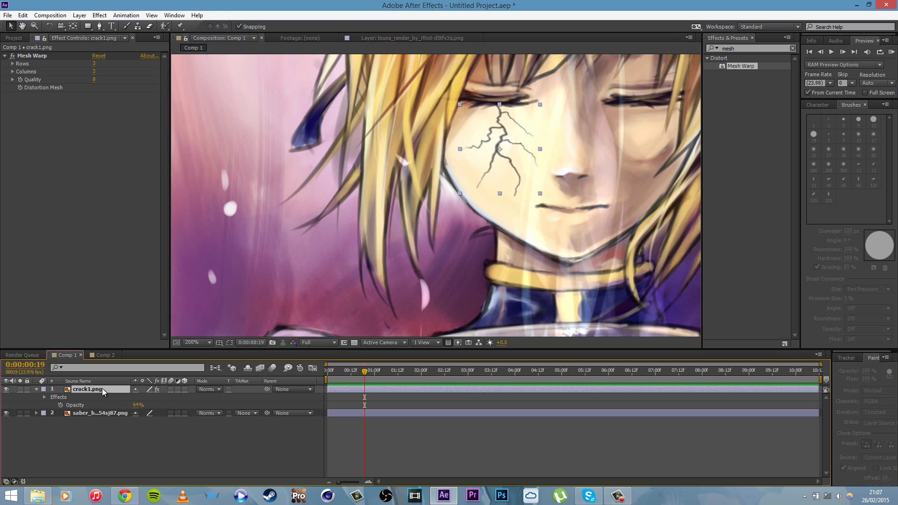
pyautogui.click(14, 56)
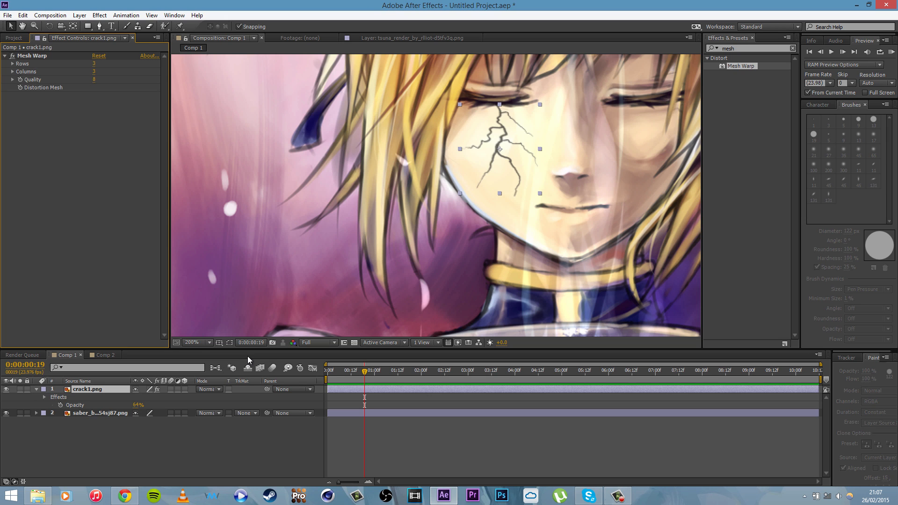
pyautogui.click(618, 496)
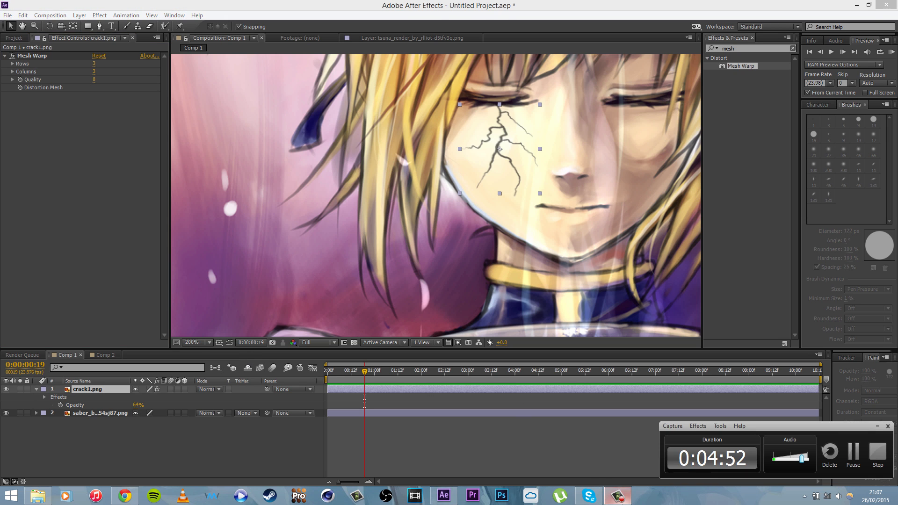
# Step: Switch to Comp 2 and scrub through the timeline to examine the existing golden particles around the character
pyautogui.click(98, 355)
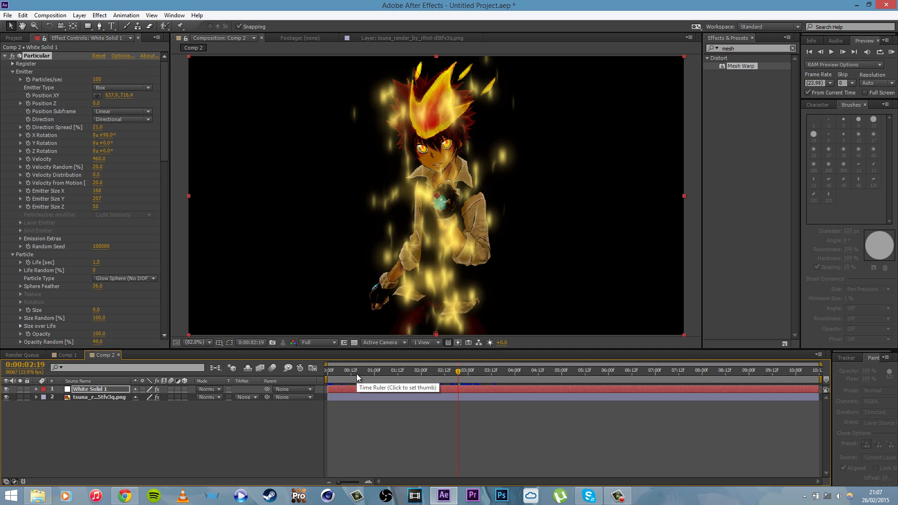
pyautogui.moveTo(439, 372)
pyautogui.mouseDown()
pyautogui.moveTo(395, 371)
pyautogui.moveTo(443, 380)
pyautogui.mouseUp()
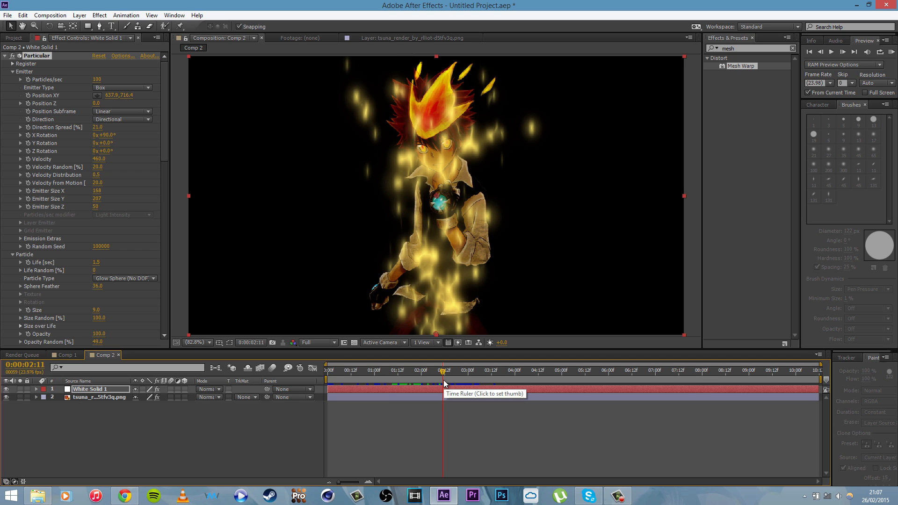
pyautogui.moveTo(394, 370); pyautogui.dragTo(468, 397)
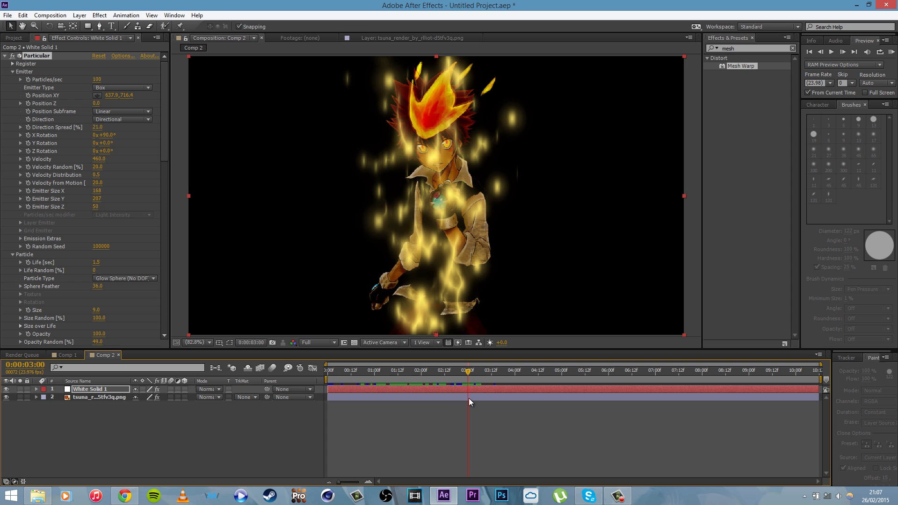
pyautogui.moveTo(407, 370); pyautogui.dragTo(441, 381)
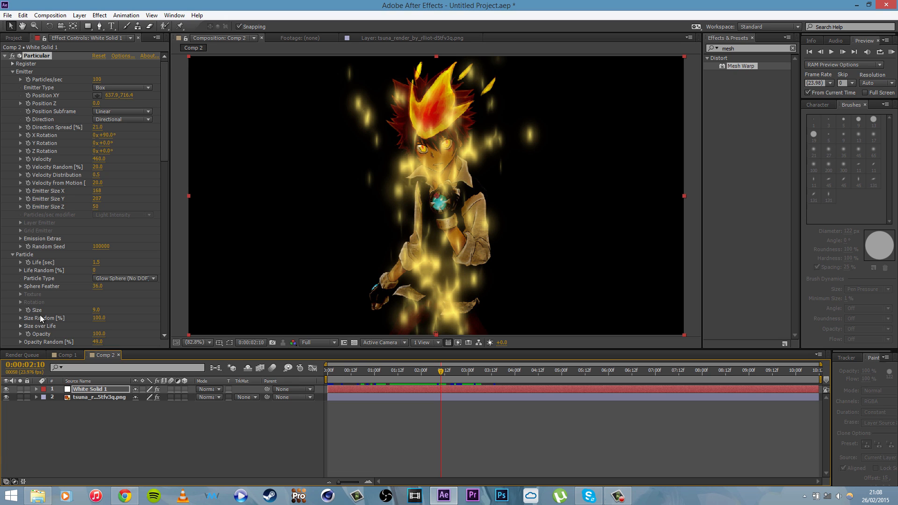
# Step: Hide the White Solid 1 particle layer and create a new white solid at the composition's size
pyautogui.click(6, 390)
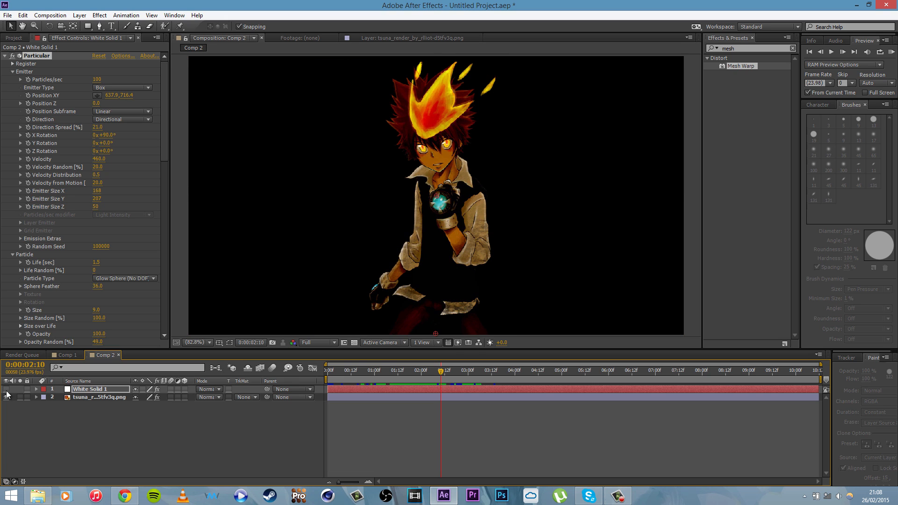
pyautogui.click(80, 436)
pyautogui.hotkey('ctrl', 'y')
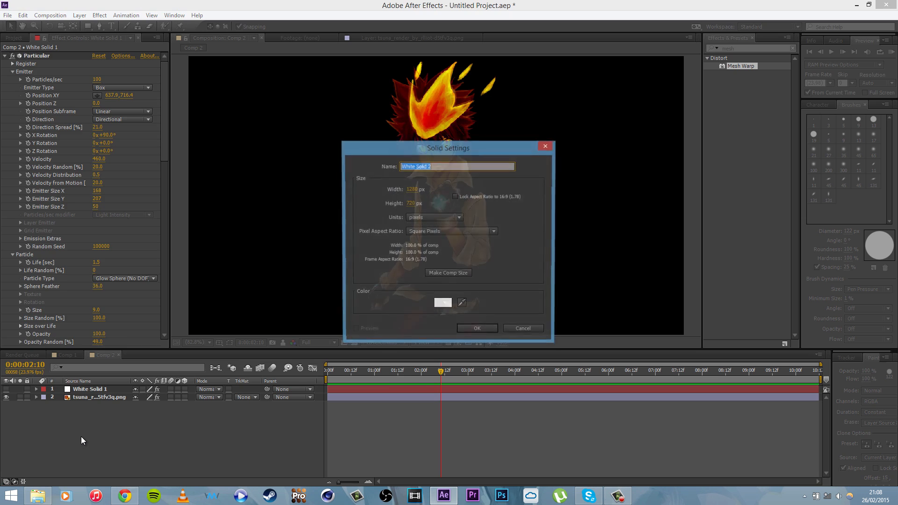
pyautogui.press('Return')
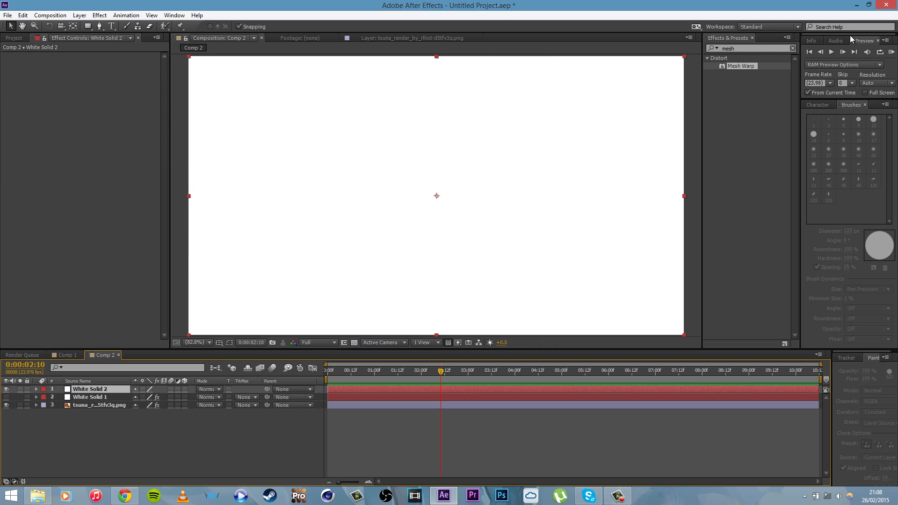
# Step: Find the Trapcode Particular effect by searching for "part" and apply it to the new white solid
pyautogui.click(769, 50)
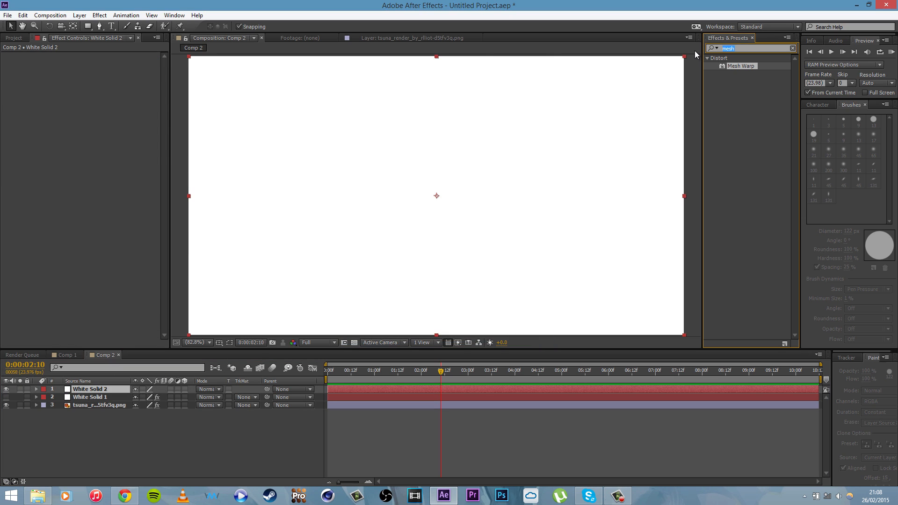
pyautogui.write('part')
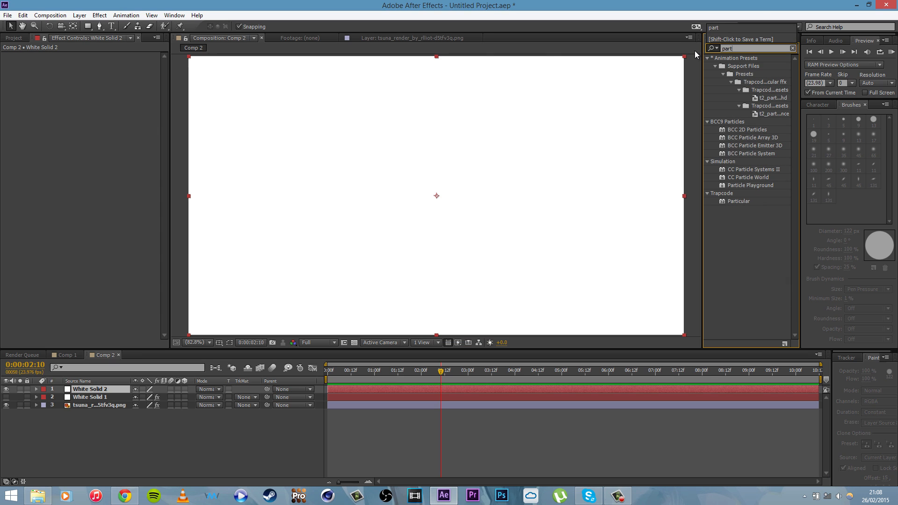
pyautogui.click(734, 205)
pyautogui.click(730, 201)
pyautogui.moveTo(728, 200); pyautogui.dragTo(441, 188)
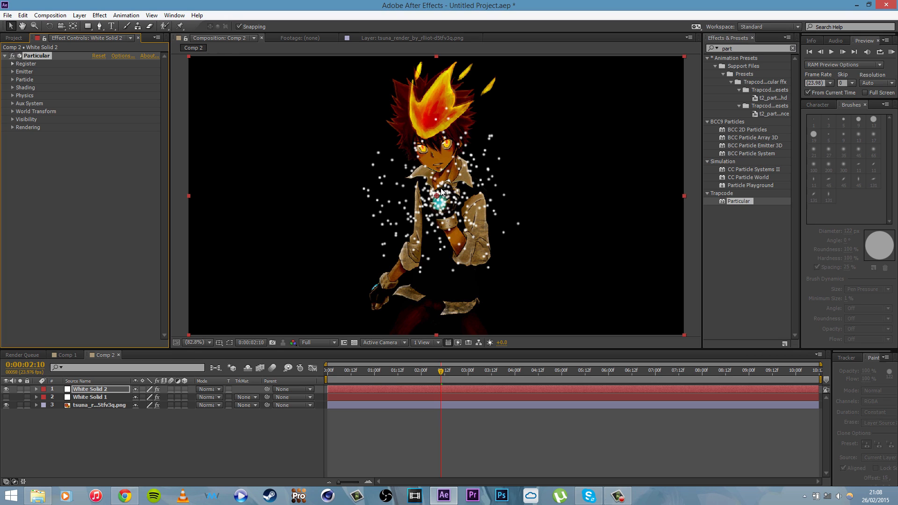
# Step: Expand Particular's Emitter settings and place the emitter at the bottom centre of the frame, at about 641.5, 721.2
pyautogui.click(12, 72)
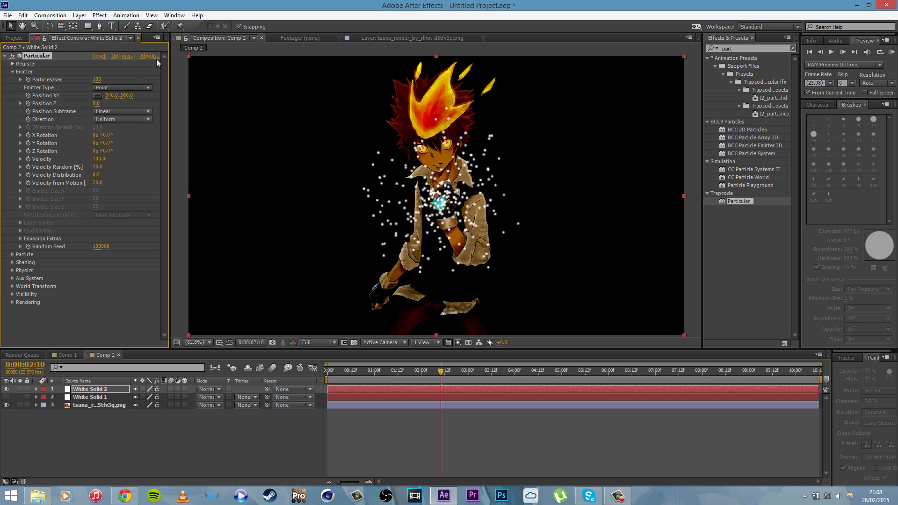
pyautogui.click(97, 95)
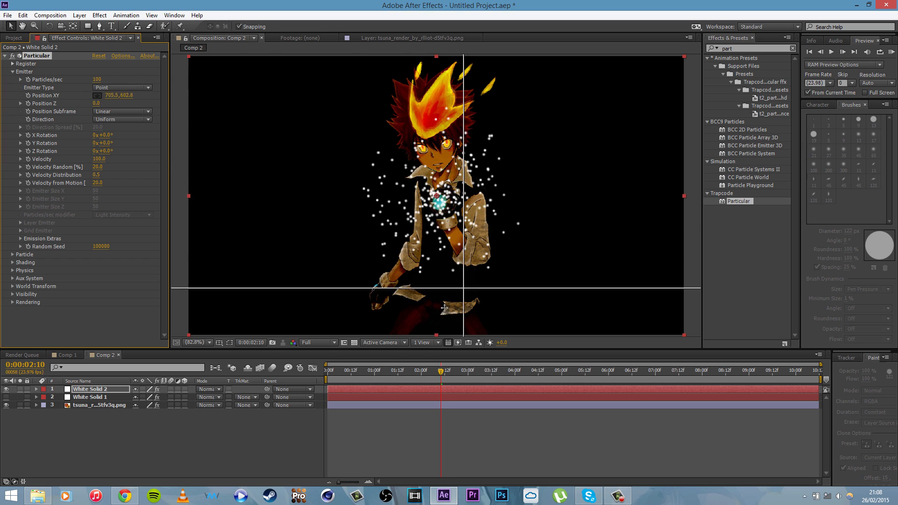
pyautogui.click(437, 336)
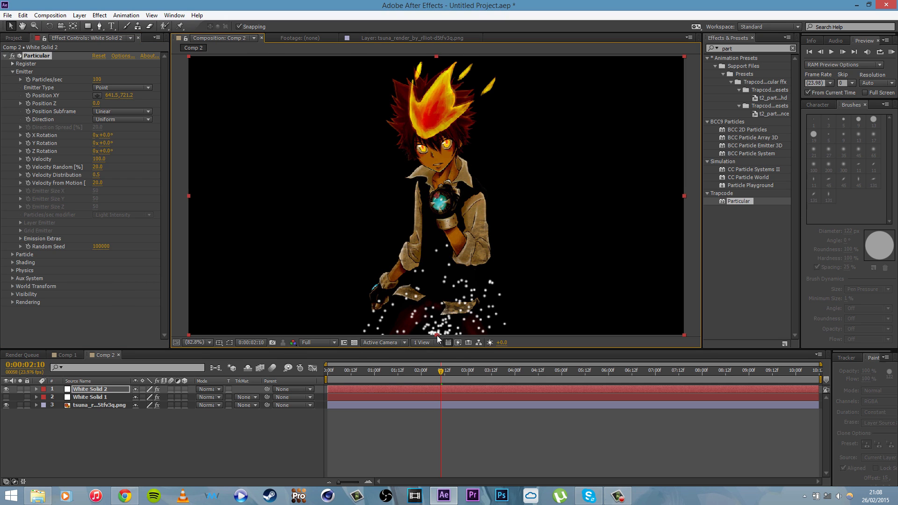
# Step: Try the emitter beside the character's chest at about 593.2, 376.9 and scrub to 0:00:04:02 to see the uniform spread
pyautogui.click(106, 111)
pyautogui.click(106, 119)
pyautogui.click(108, 119)
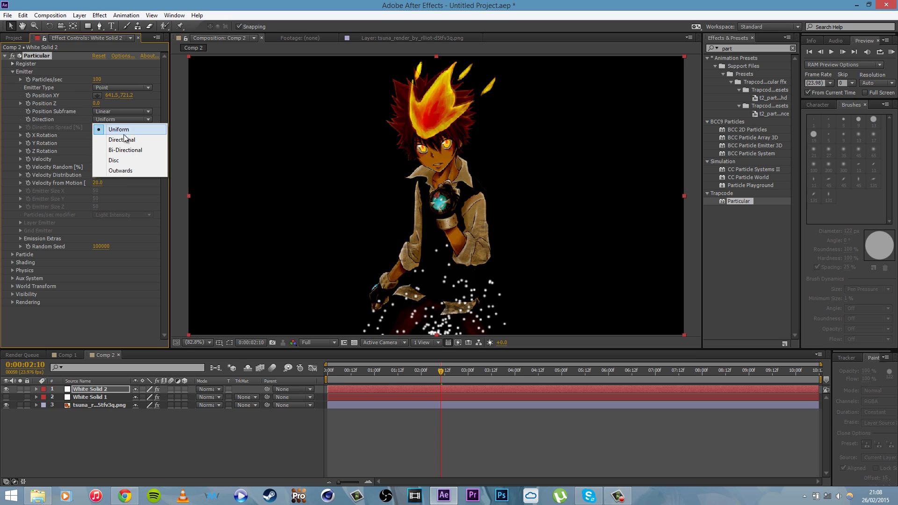
pyautogui.click(97, 95)
pyautogui.click(418, 202)
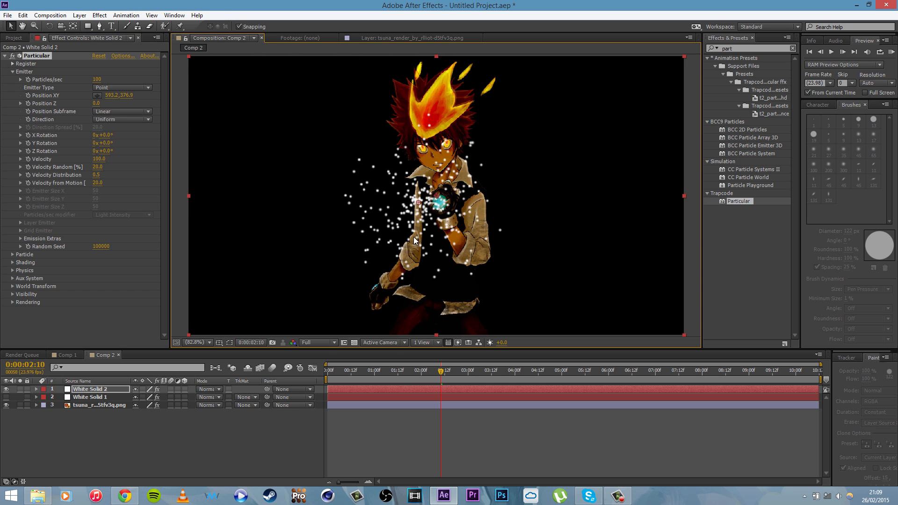
pyautogui.moveTo(441, 372); pyautogui.dragTo(518, 386)
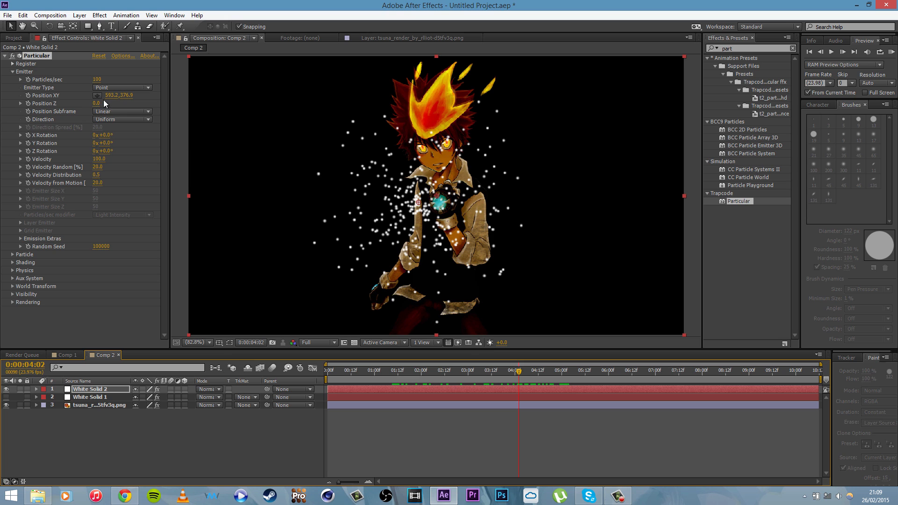
# Step: Set the emitter's direction to Directional and its X rotation to 90° so the particles shoot upward
pyautogui.click(117, 119)
pyautogui.click(131, 138)
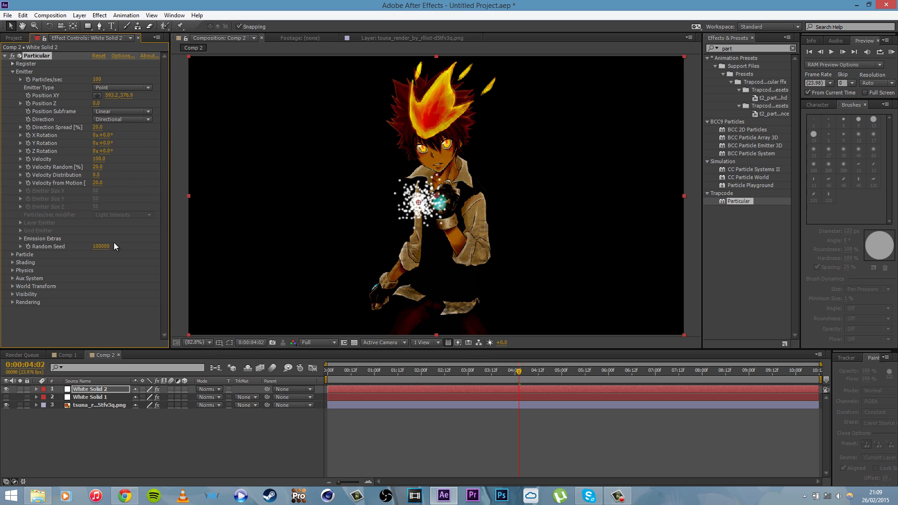
pyautogui.click(108, 134)
pyautogui.write('90')
pyautogui.press('Return')
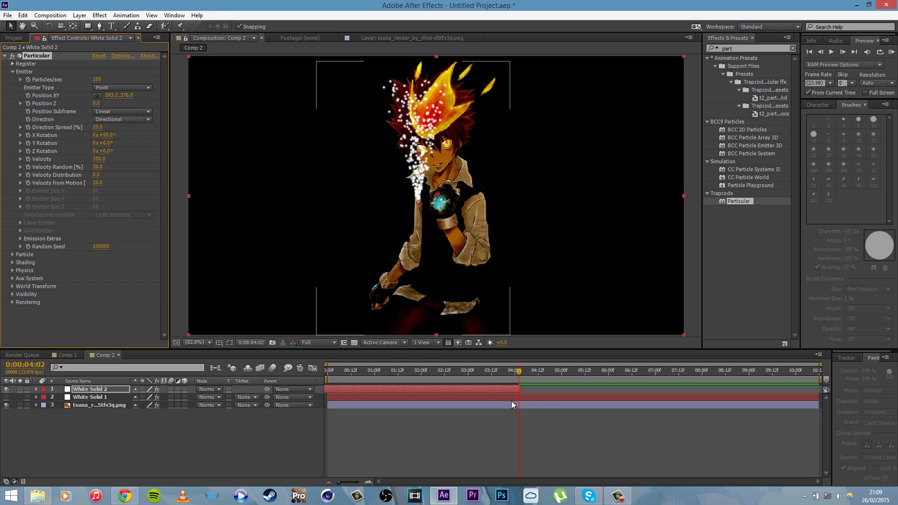
# Step: Extend the White Solid 2 layer to the end of the composition and move the current time to 0:00:03:20
pyautogui.moveTo(525, 390); pyautogui.dragTo(817, 377)
pyautogui.moveTo(520, 373)
pyautogui.mouseDown()
pyautogui.moveTo(584, 379)
pyautogui.moveTo(476, 375)
pyautogui.moveTo(507, 376)
pyautogui.mouseUp()
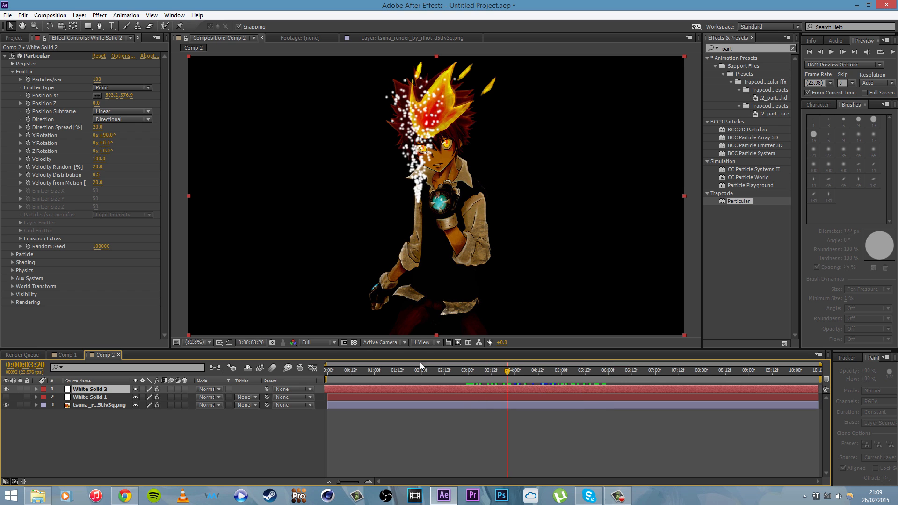
# Step: Move the Particular emitter to the bottom centre of the frame, at about 642.7, 720.0
pyautogui.click(97, 95)
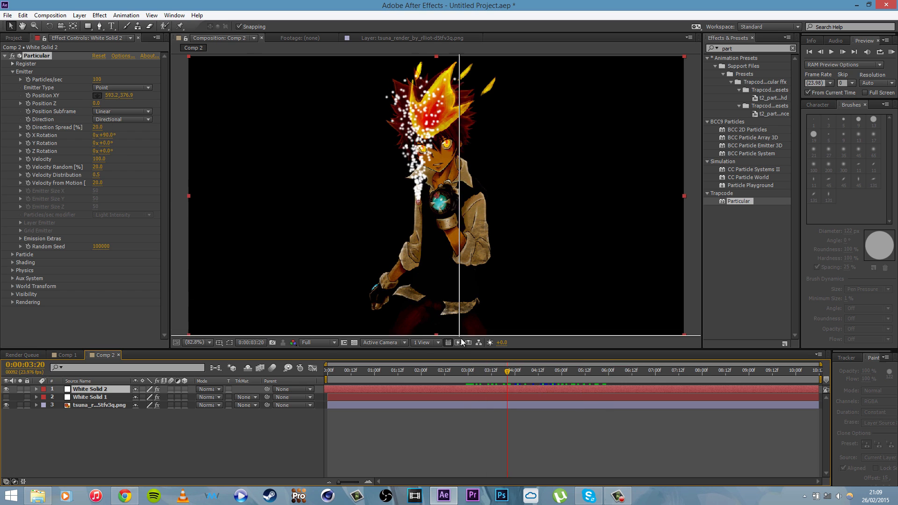
pyautogui.click(438, 334)
pyautogui.click(437, 336)
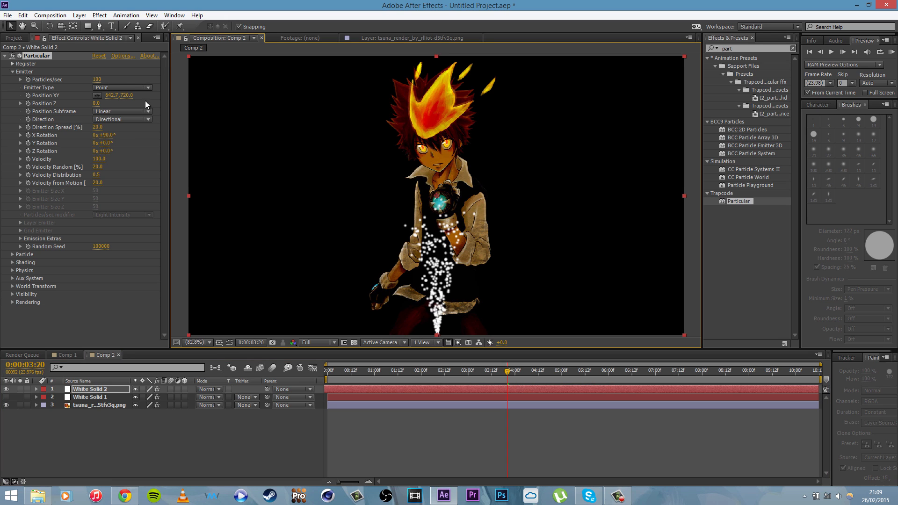
# Step: Change the emitter type to Box, raise the velocity to 350, and scrub to 0:00:02:20 to check the rising particles
pyautogui.click(114, 88)
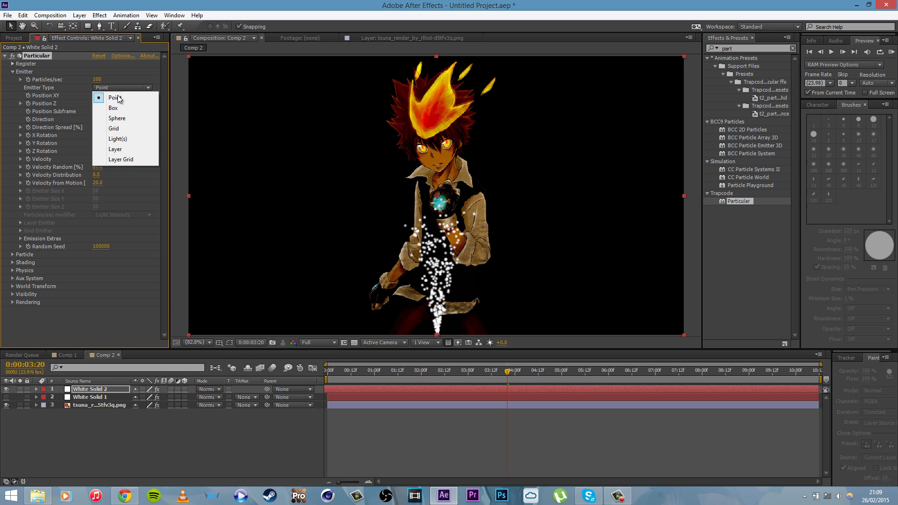
pyautogui.click(127, 109)
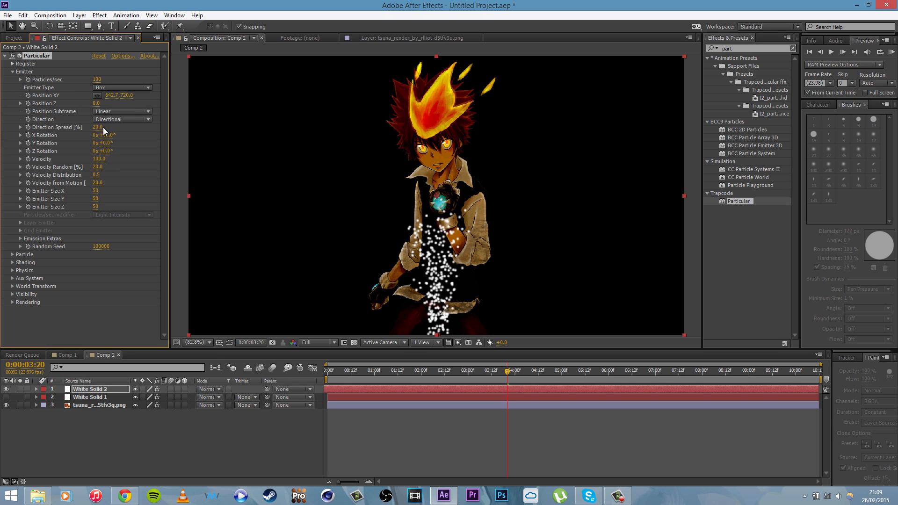
pyautogui.moveTo(97, 159); pyautogui.dragTo(111, 162)
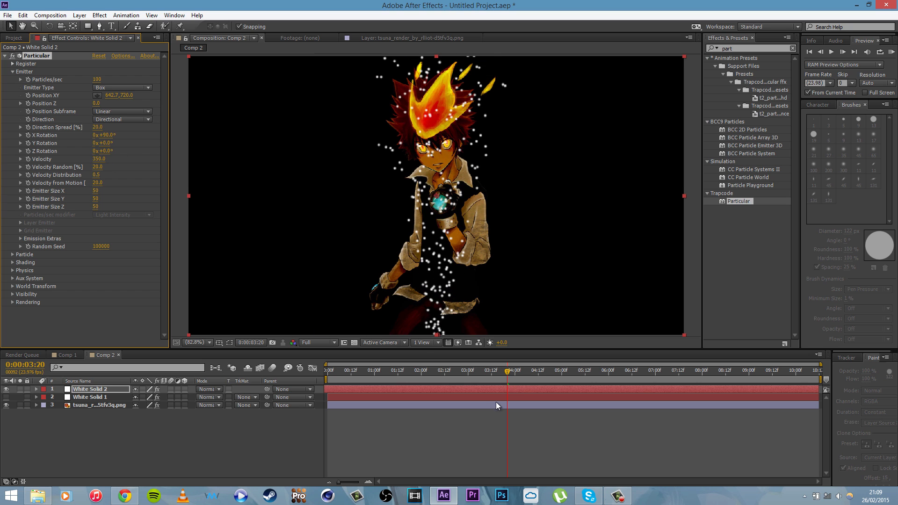
pyautogui.moveTo(371, 370); pyautogui.dragTo(461, 383)
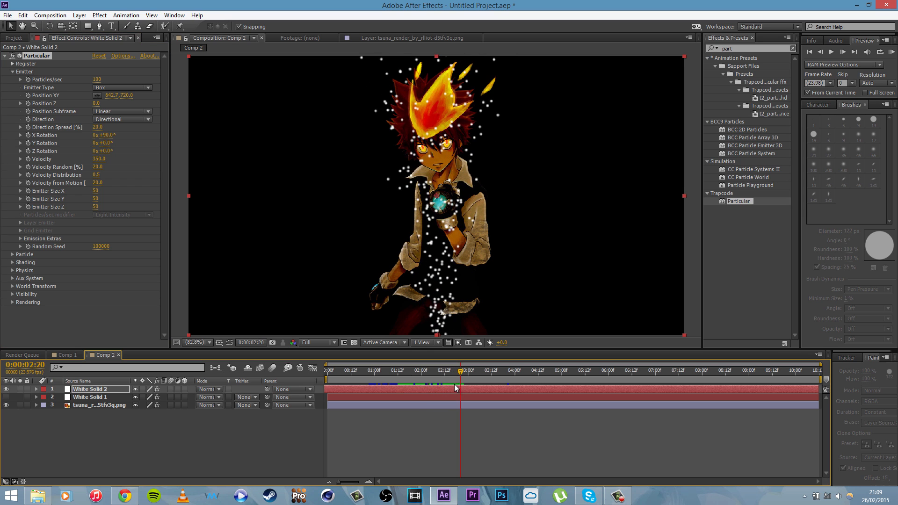
# Step: Widen the box emitter to an X size of 209 and raise its direction spread to 96%
pyautogui.moveTo(95, 191); pyautogui.dragTo(181, 200)
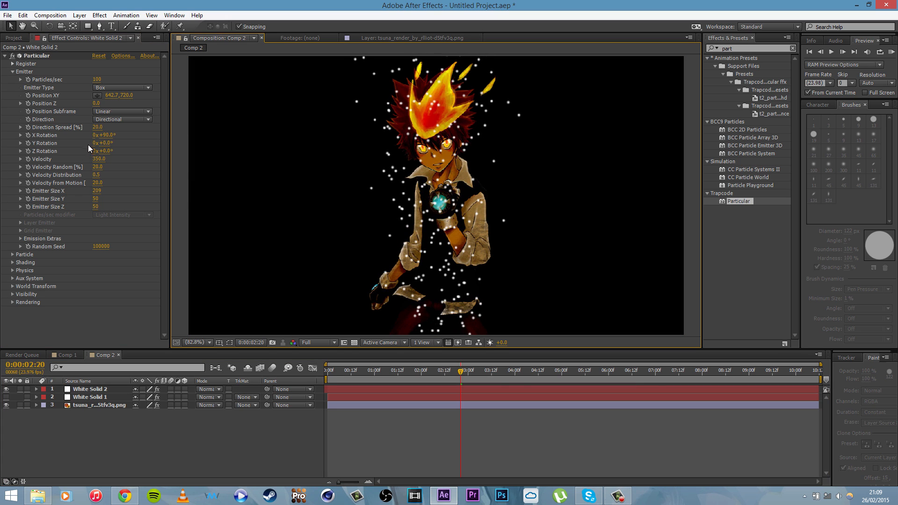
pyautogui.moveTo(98, 131); pyautogui.dragTo(97, 130)
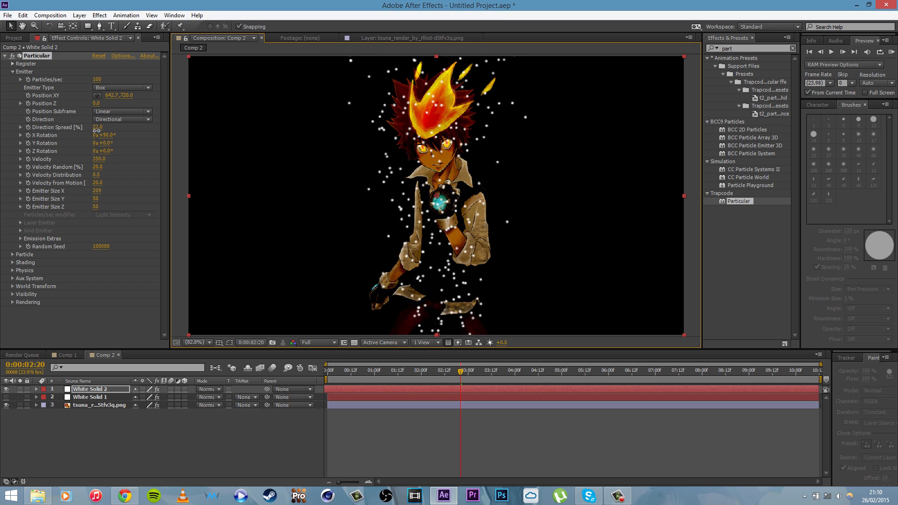
pyautogui.click(97, 135)
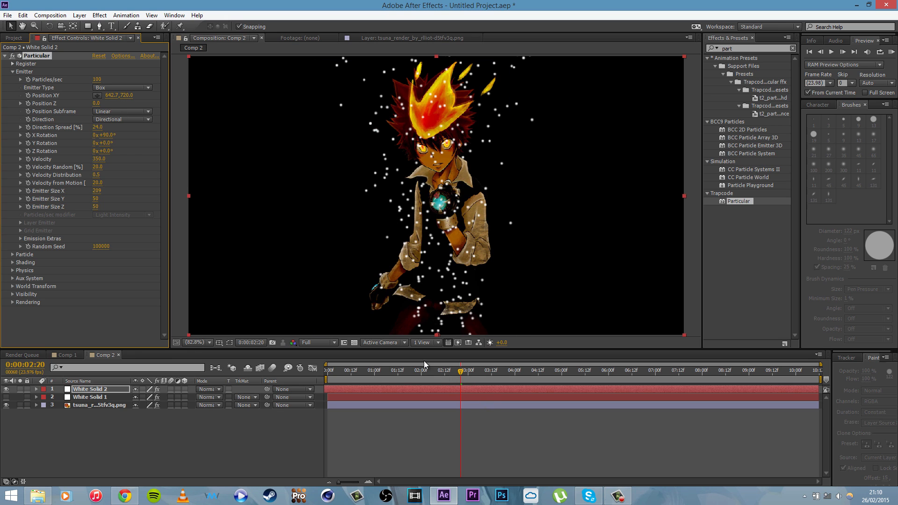
pyautogui.moveTo(97, 127); pyautogui.dragTo(132, 128)
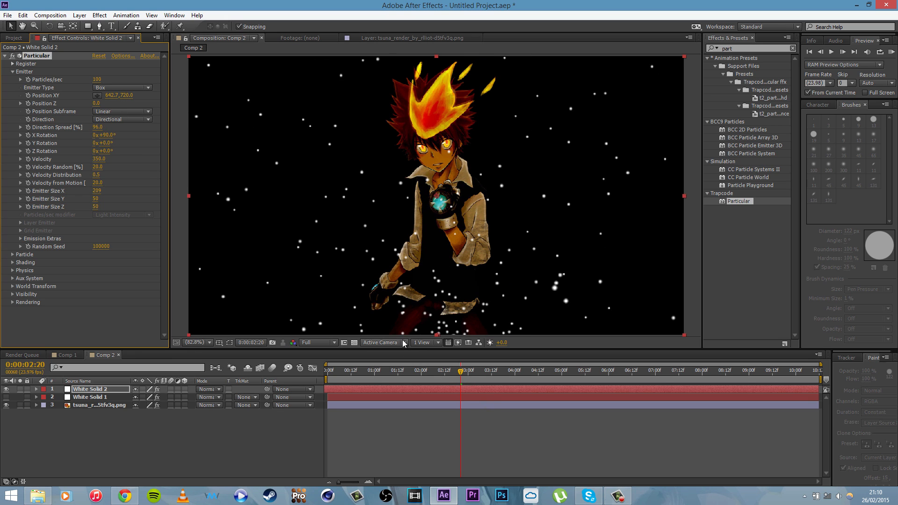
# Step: Reduce the emitter's direction spread to 24% and scrub to 0:00:01:07 to check the narrower particle stream
pyautogui.moveTo(426, 371); pyautogui.dragTo(504, 373)
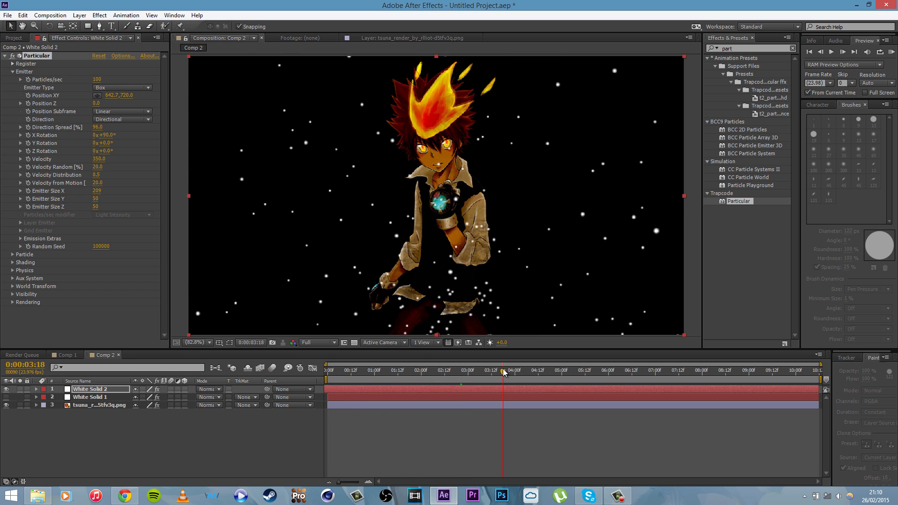
pyautogui.moveTo(98, 127); pyautogui.dragTo(63, 122)
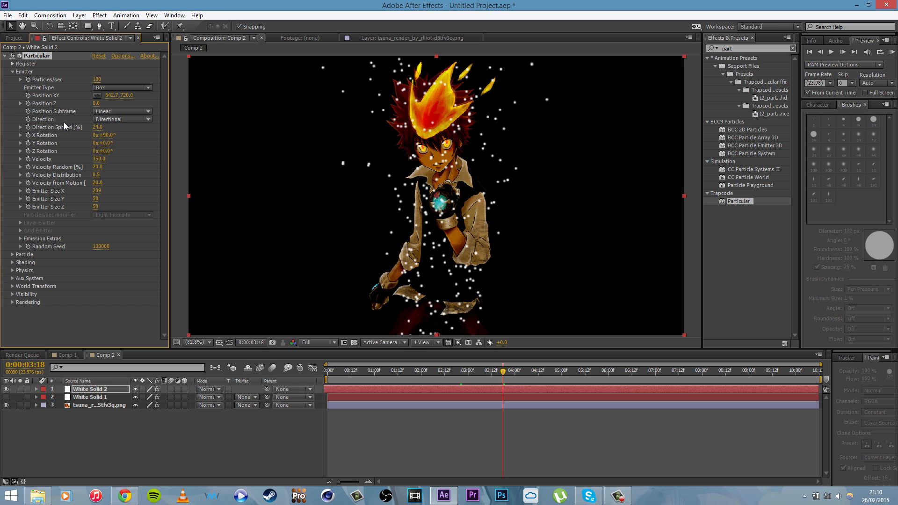
pyautogui.click(414, 373)
pyautogui.moveTo(414, 373); pyautogui.dragTo(386, 386)
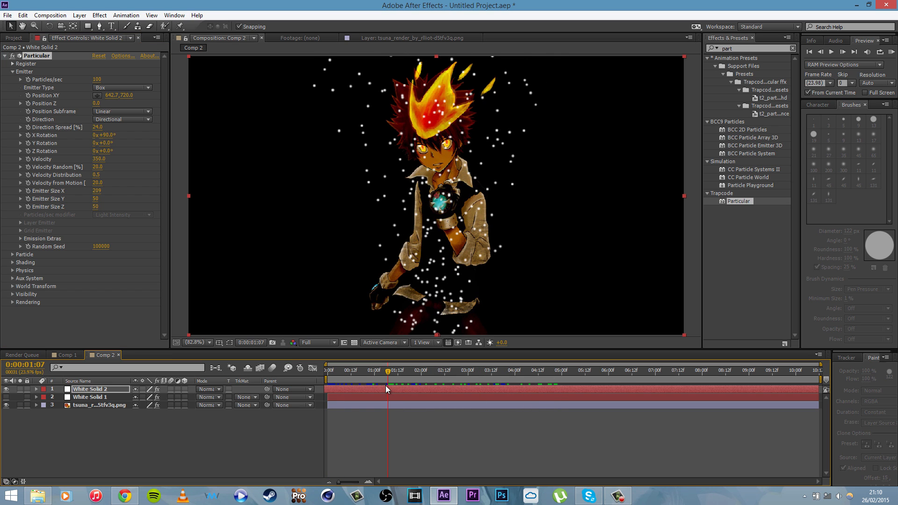
# Step: Expand the Particle settings and raise the emitter's Y size to 507
pyautogui.click(12, 254)
pyautogui.scroll(-3, 150, 188)
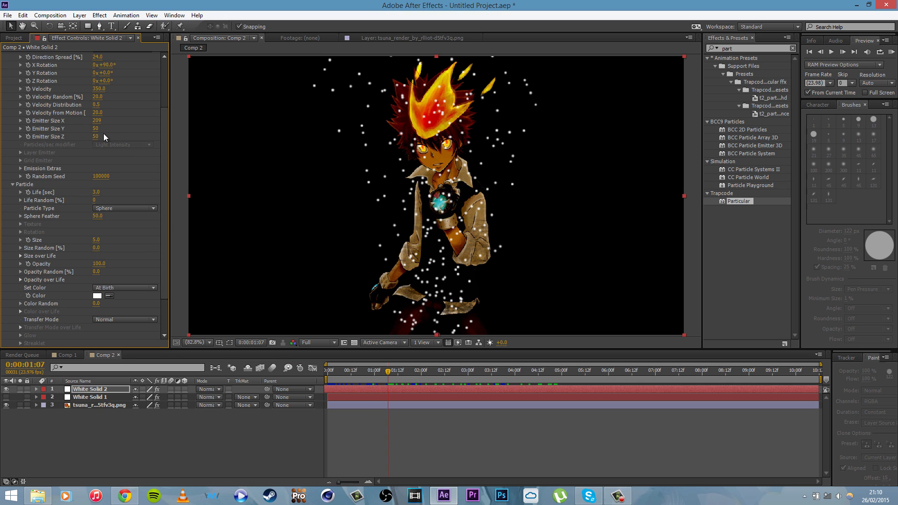
pyautogui.moveTo(96, 129); pyautogui.dragTo(300, 120)
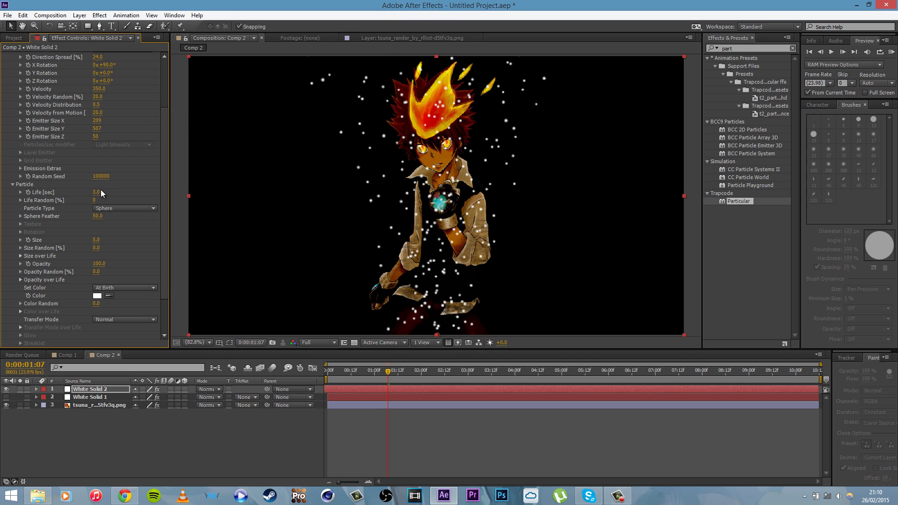
# Step: Shorten the particle life to 1.8 seconds, scrubbing around 0:00:01:07 to check how high the particles rise
pyautogui.moveTo(91, 192); pyautogui.dragTo(92, 192)
pyautogui.moveTo(379, 378); pyautogui.dragTo(408, 374)
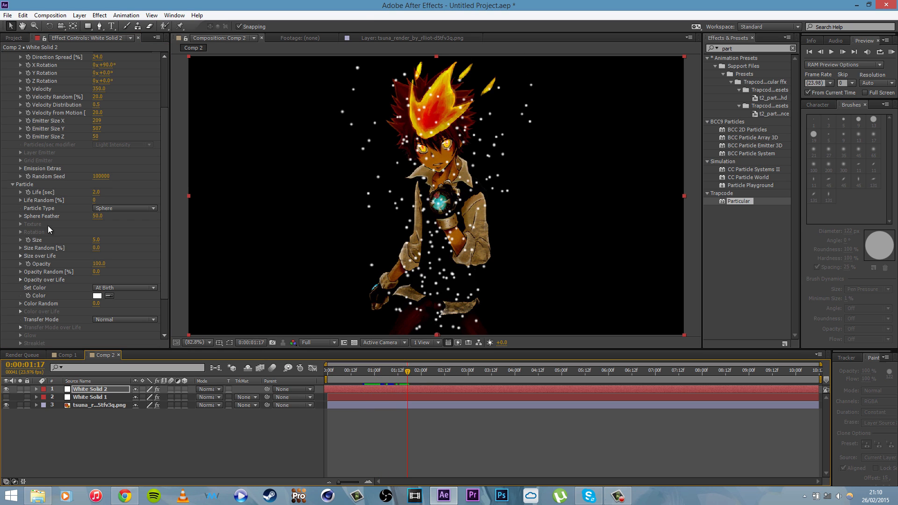
pyautogui.click(97, 193)
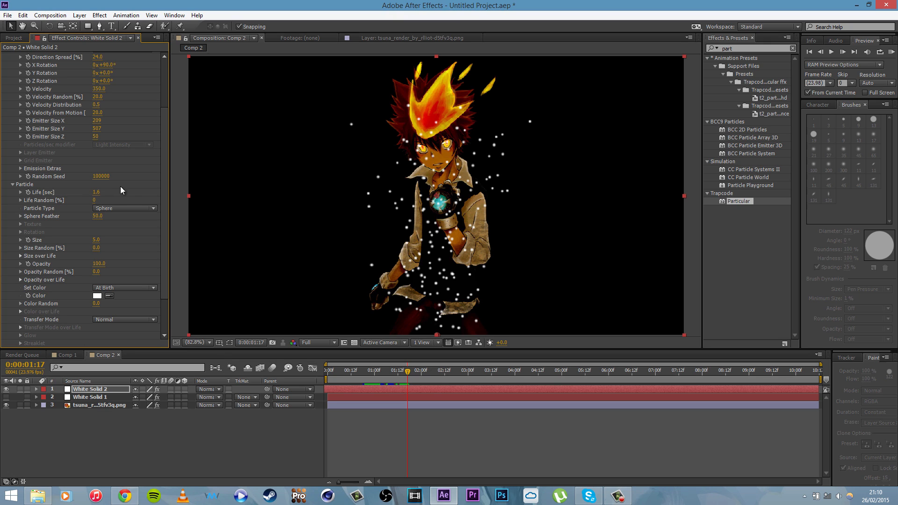
pyautogui.click(95, 192)
pyautogui.press('Return')
pyautogui.moveTo(392, 373)
pyautogui.mouseDown()
pyautogui.moveTo(350, 378)
pyautogui.moveTo(453, 377)
pyautogui.moveTo(386, 378)
pyautogui.mouseUp()
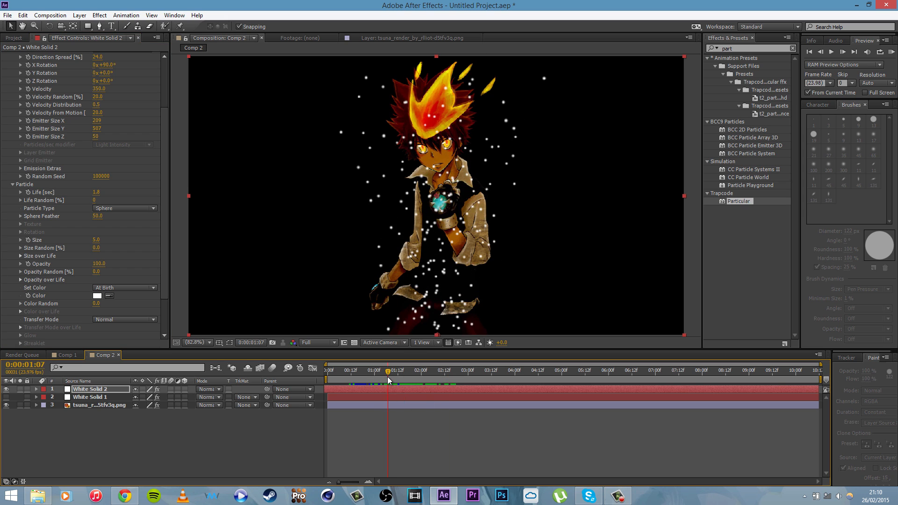
# Step: Change the particle type to Glow Sphere (No DOF) and set the sphere feather to 22
pyautogui.click(102, 209)
pyautogui.click(133, 227)
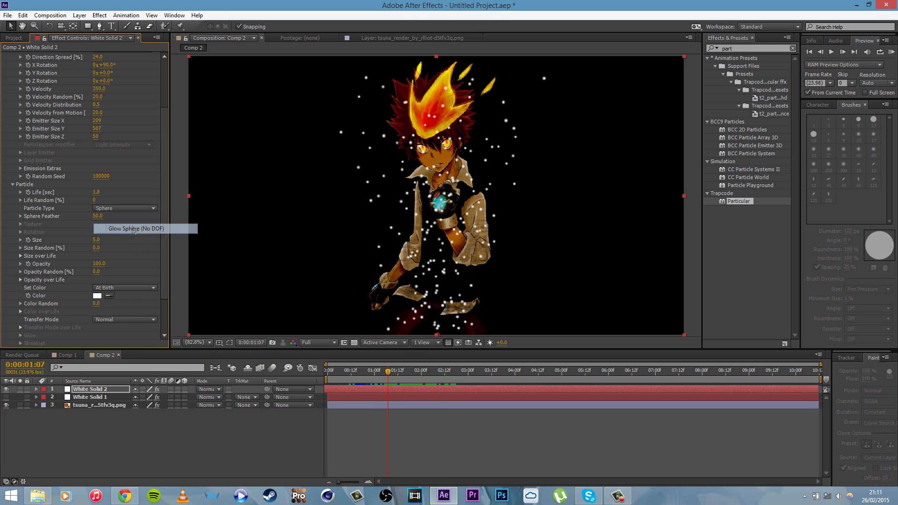
pyautogui.moveTo(99, 222)
pyautogui.mouseDown()
pyautogui.moveTo(116, 221)
pyautogui.moveTo(89, 225)
pyautogui.mouseUp()
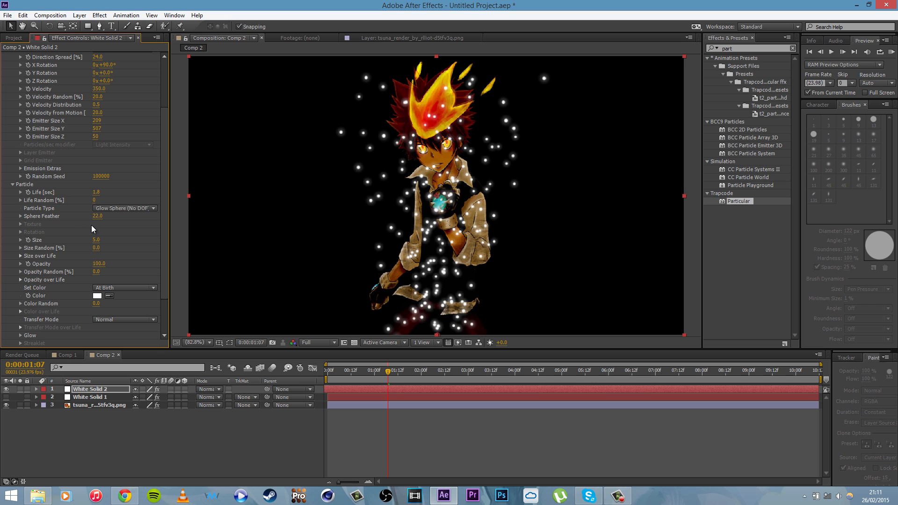
# Step: Set the particle size to 9 with 100% size randomness and 50% opacity randomness
pyautogui.click(95, 240)
pyautogui.write('8')
pyautogui.press('Return')
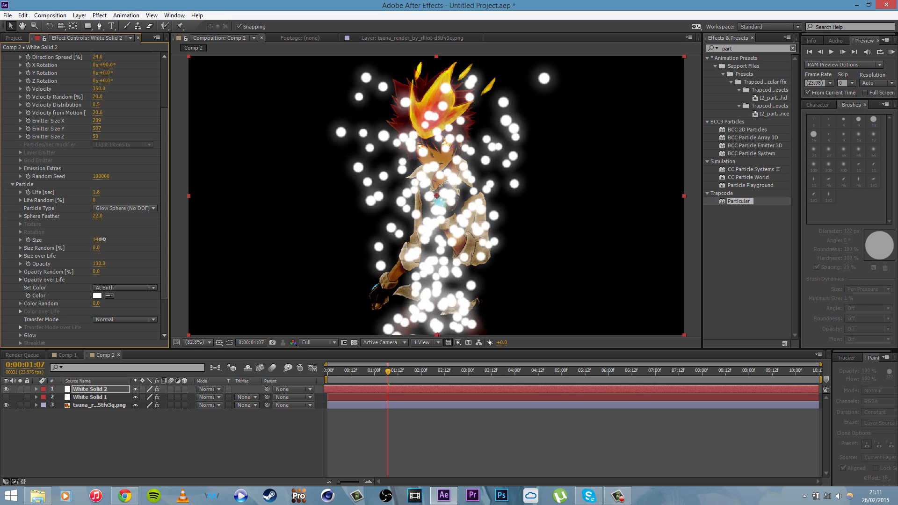
pyautogui.moveTo(98, 240); pyautogui.dragTo(169, 248)
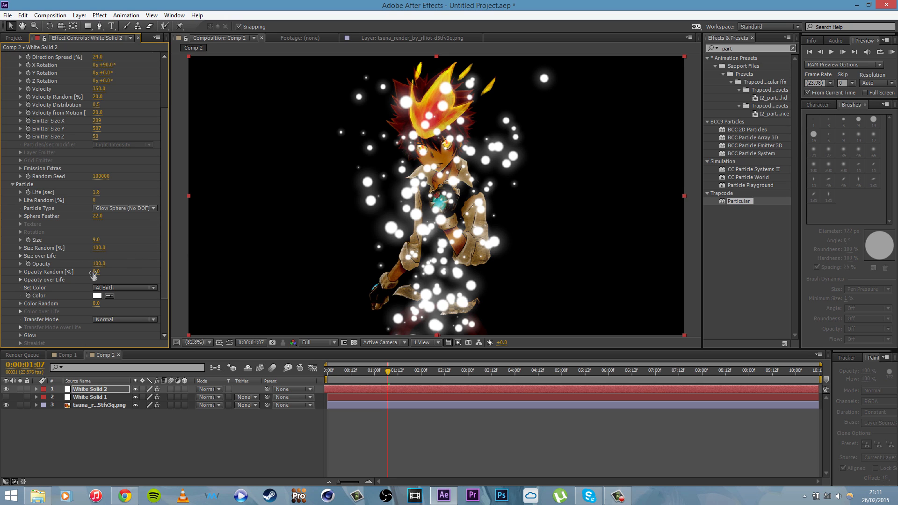
pyautogui.moveTo(98, 273); pyautogui.dragTo(141, 278)
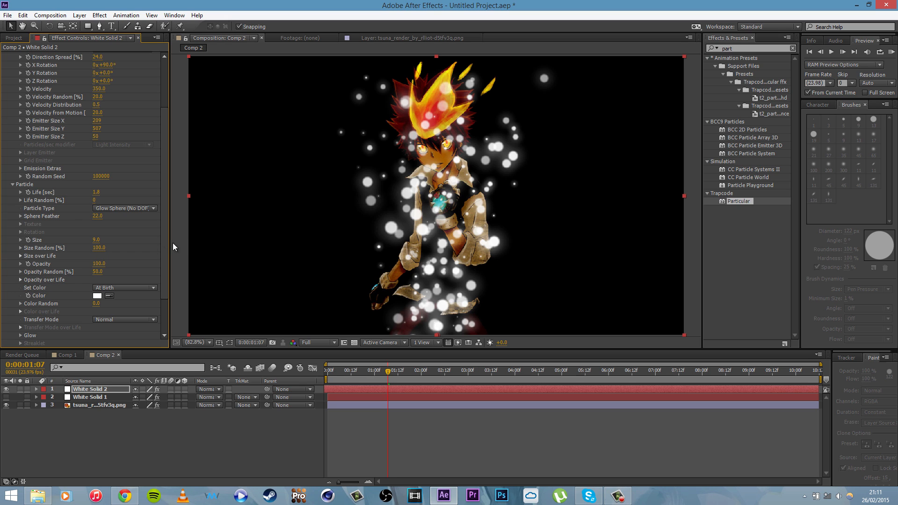
# Step: Change the particle color from white to a light golden yellow
pyautogui.scroll(-3, 168, 241)
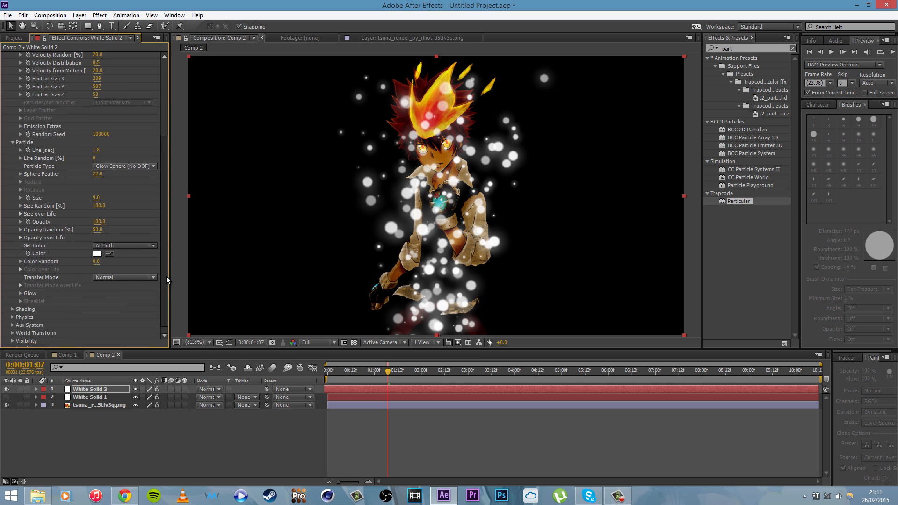
pyautogui.click(96, 248)
pyautogui.moveTo(580, 396); pyautogui.dragTo(580, 403)
pyautogui.click(525, 302)
pyautogui.moveTo(525, 301)
pyautogui.mouseDown()
pyautogui.moveTo(505, 322)
pyautogui.moveTo(515, 304)
pyautogui.moveTo(508, 297)
pyautogui.mouseUp()
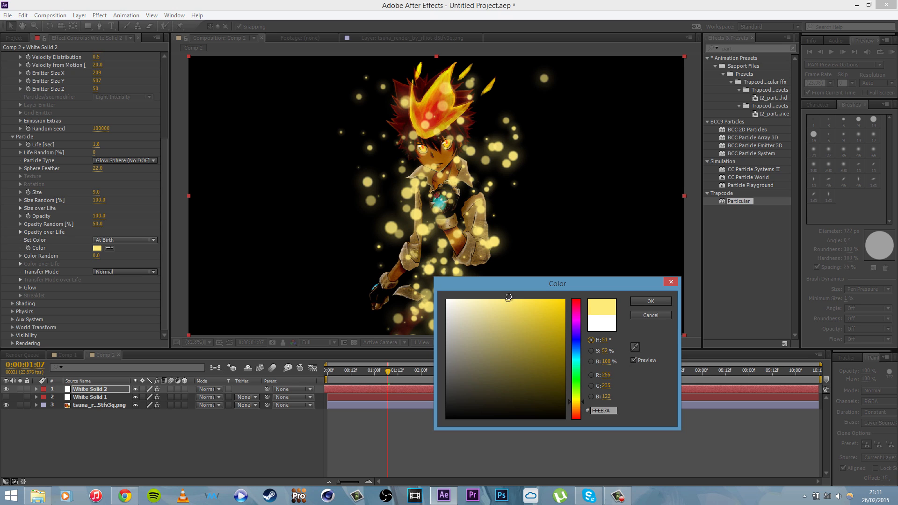
pyautogui.click(583, 405)
pyautogui.moveTo(585, 404); pyautogui.dragTo(581, 403)
pyautogui.click(651, 301)
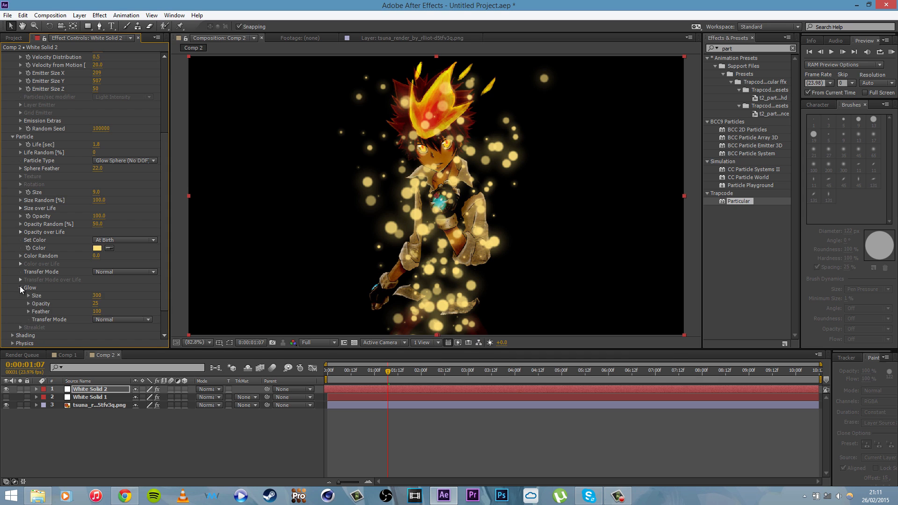
# Step: Set the spin amplitude to 15 in the Air physics settings and scrub to 0:00:02:09 to check the motion
pyautogui.moveTo(163, 248); pyautogui.dragTo(163, 148)
pyautogui.click(12, 72)
pyautogui.click(12, 80)
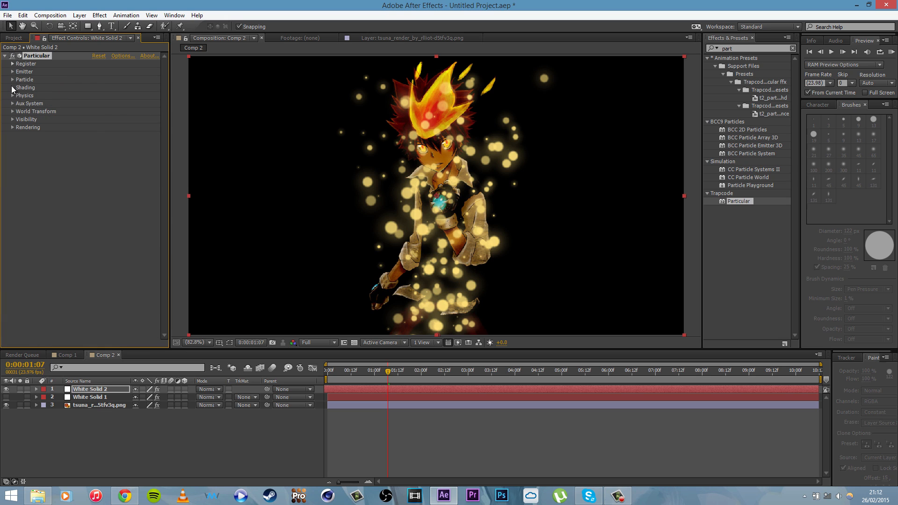
pyautogui.click(13, 95)
pyautogui.click(20, 127)
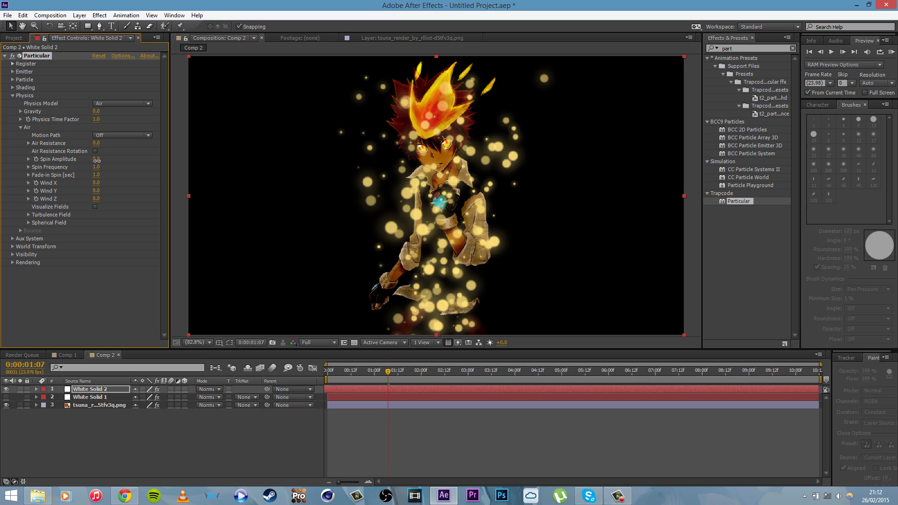
pyautogui.moveTo(96, 160); pyautogui.dragTo(105, 163)
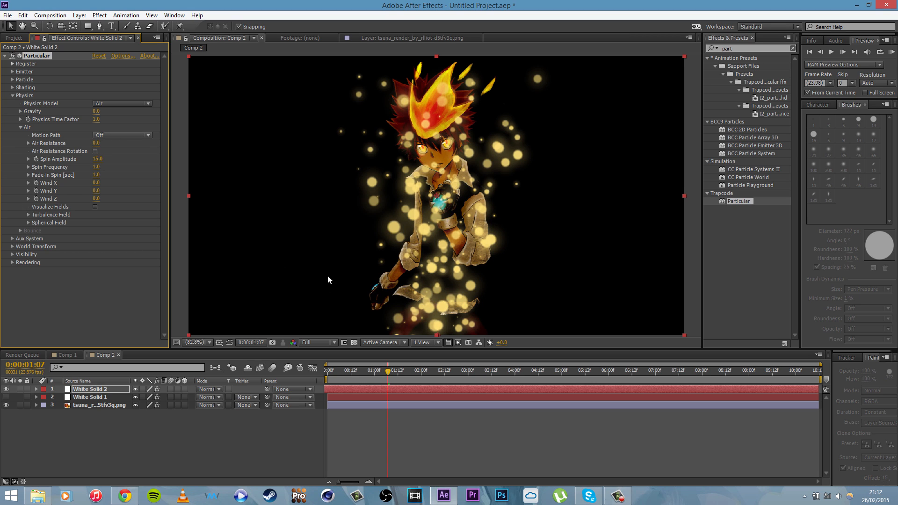
pyautogui.moveTo(370, 378); pyautogui.dragTo(439, 381)
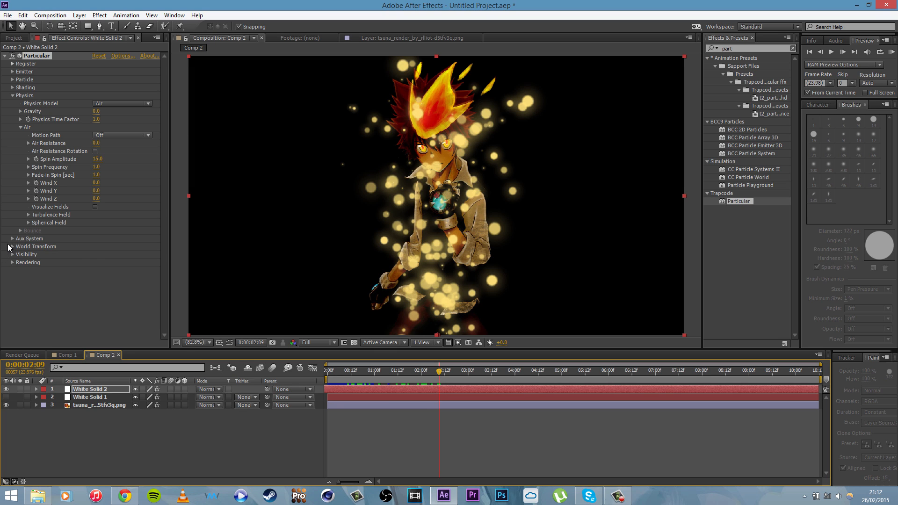
pyautogui.click(12, 95)
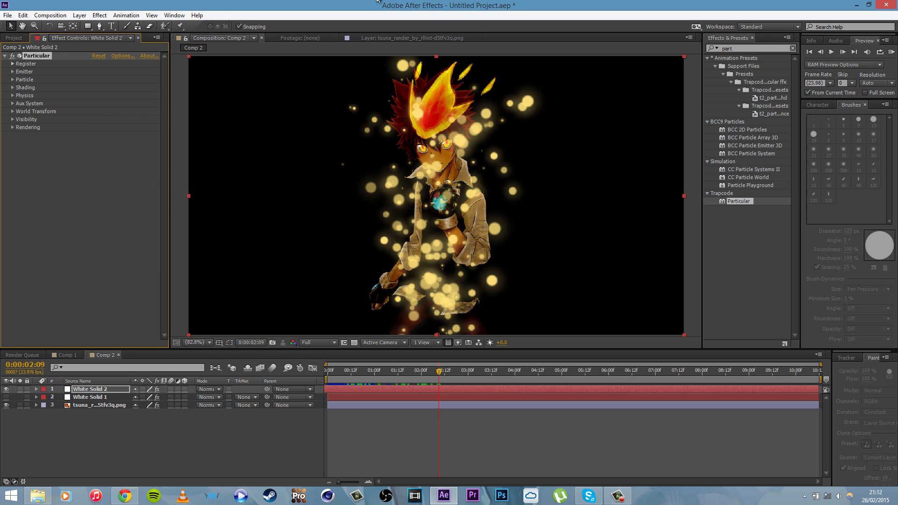
# Step: Apply Directional Blur to the White Solid 2 particle layer with a blur length of 20
pyautogui.click(748, 49)
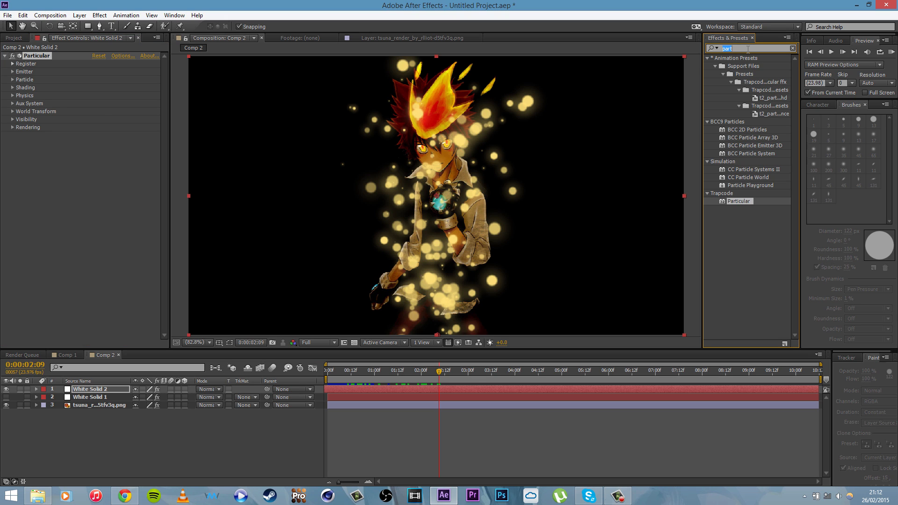
pyautogui.write('dire')
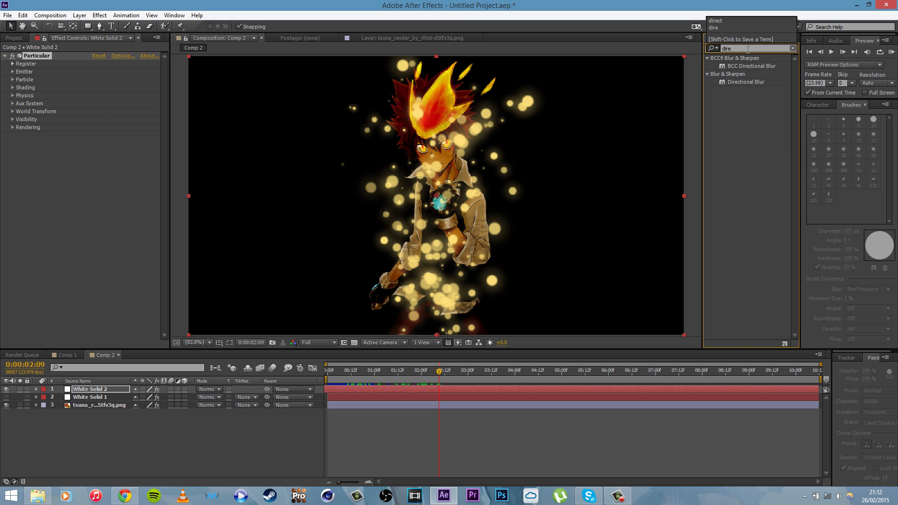
pyautogui.write('ctio')
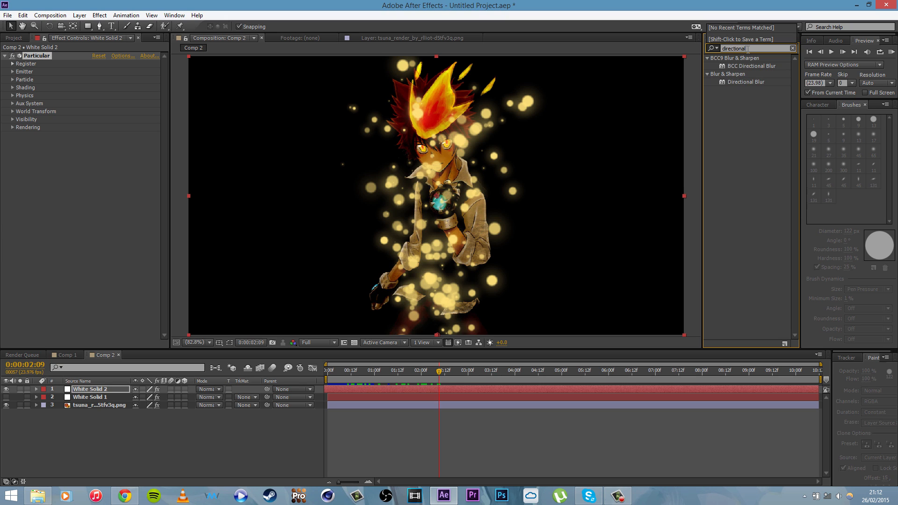
pyautogui.write('nal')
pyautogui.moveTo(742, 82); pyautogui.dragTo(489, 196)
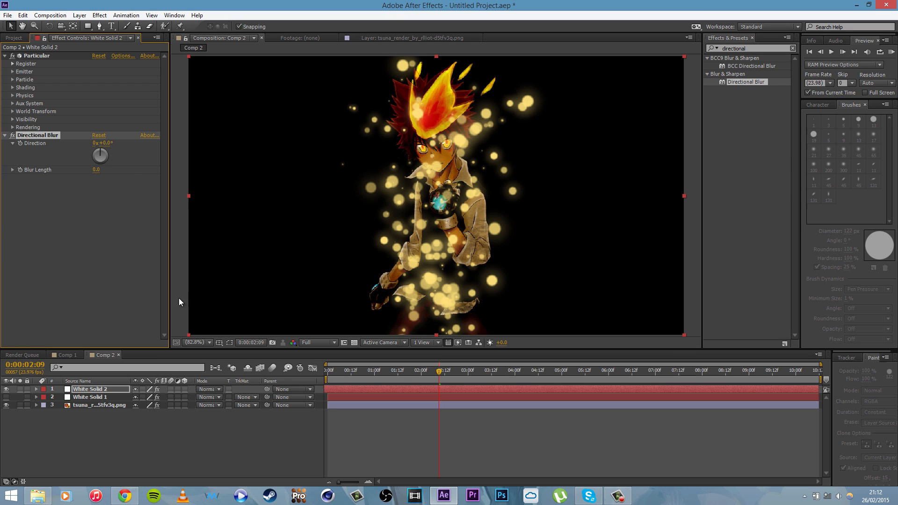
pyautogui.moveTo(96, 170); pyautogui.dragTo(190, 177)
pyautogui.click(191, 173)
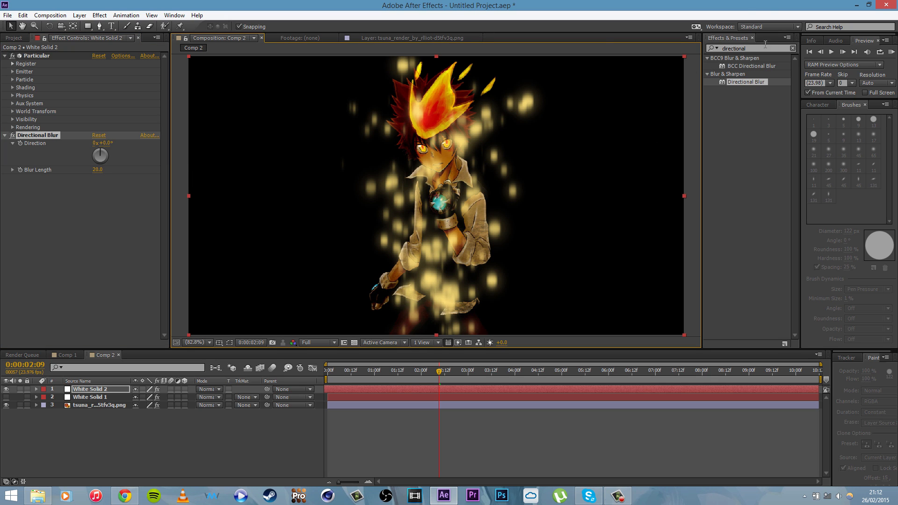
# Step: Add CC Vector Blur to the particle layer with an amount of 8 and scrub to 0:00:02:13 to preview it
pyautogui.click(735, 135)
pyautogui.write('vec')
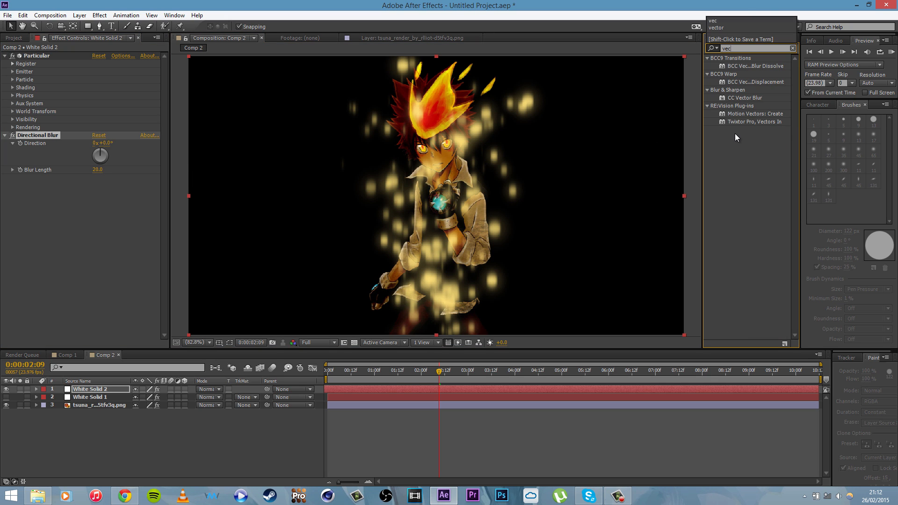
pyautogui.write('tor')
pyautogui.moveTo(760, 97); pyautogui.dragTo(107, 198)
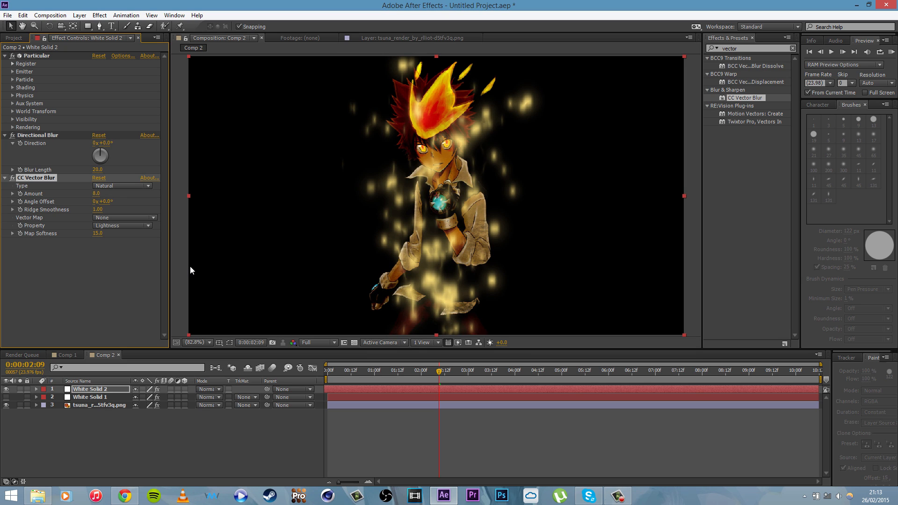
pyautogui.moveTo(420, 371); pyautogui.dragTo(470, 380)
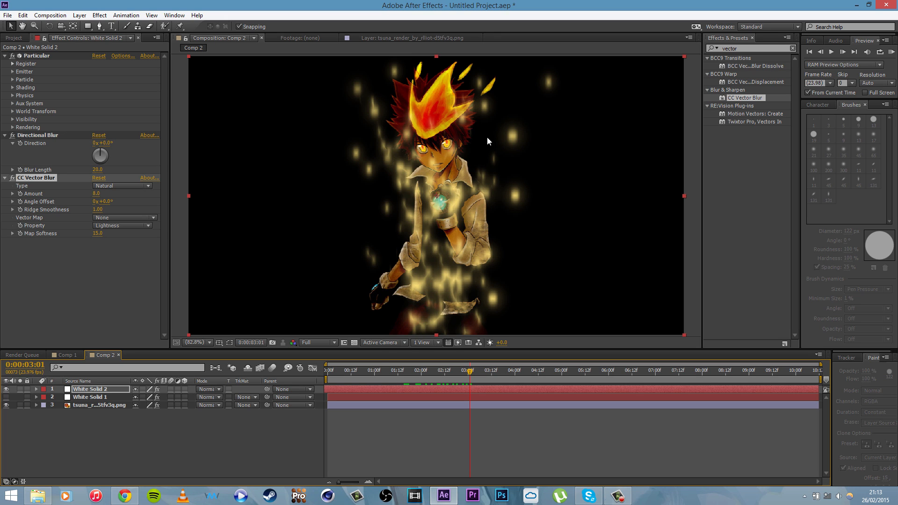
pyautogui.moveTo(444, 369)
pyautogui.mouseDown()
pyautogui.moveTo(395, 369)
pyautogui.moveTo(458, 370)
pyautogui.moveTo(419, 371)
pyautogui.moveTo(446, 371)
pyautogui.mouseUp()
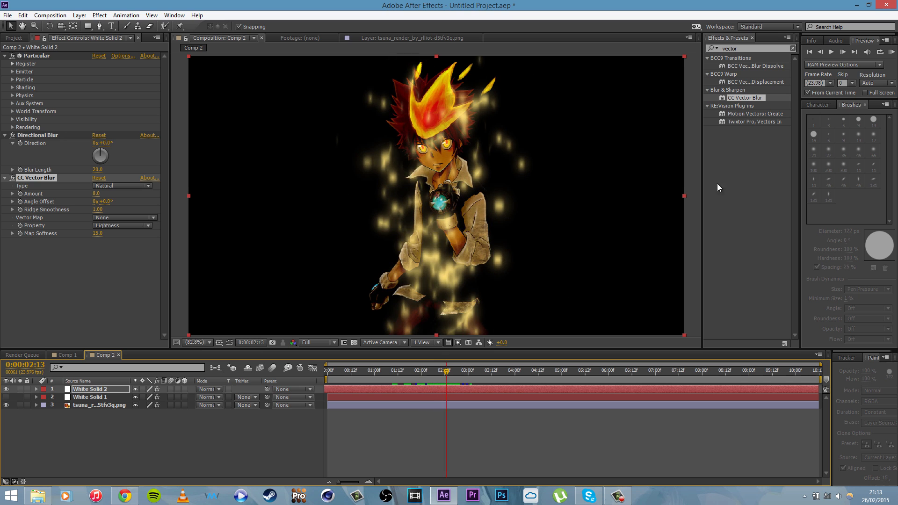
# Step: Find the Stylize Glow effect and apply it to the White Solid 2 particle layer
pyautogui.click(746, 49)
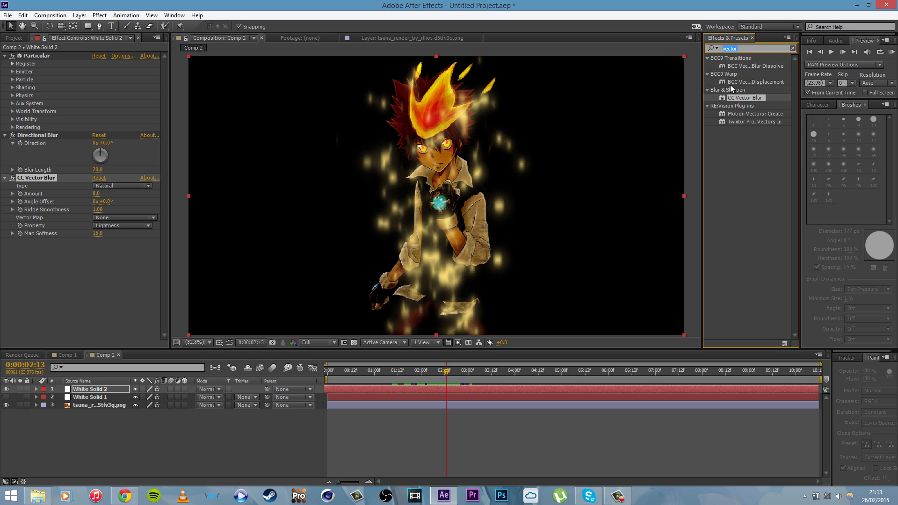
pyautogui.write('glow')
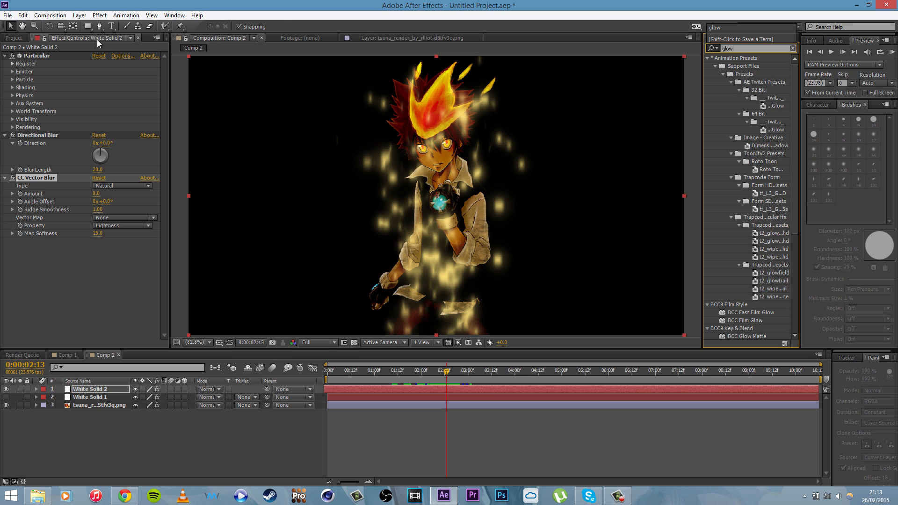
pyautogui.click(99, 15)
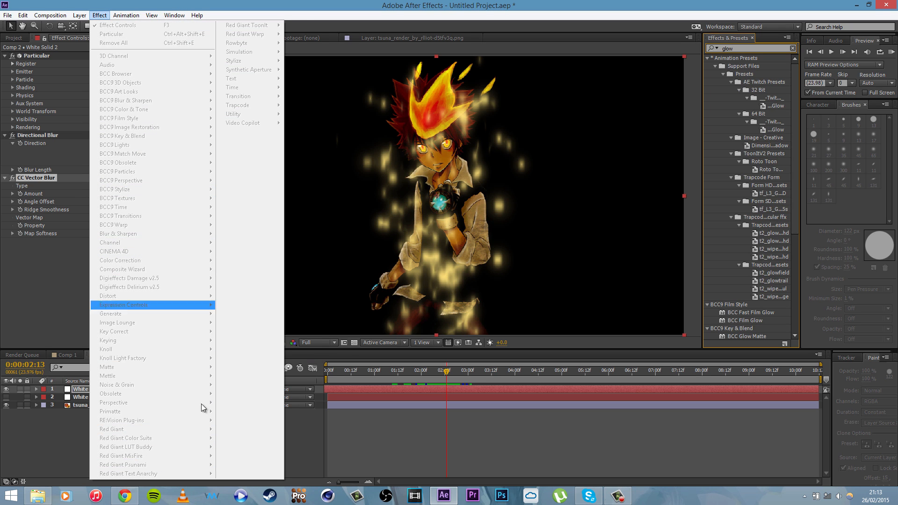
pyautogui.click(444, 5)
pyautogui.moveTo(793, 102); pyautogui.dragTo(788, 187)
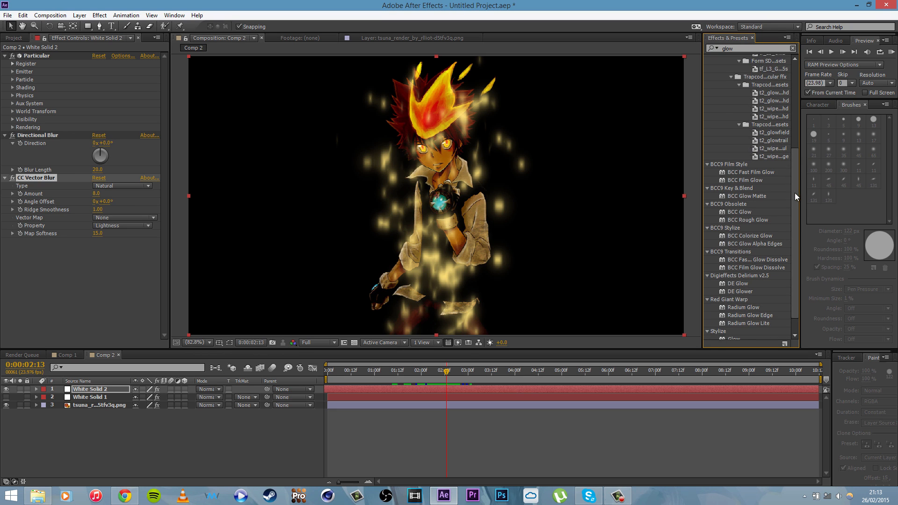
pyautogui.scroll(-1, 795, 192)
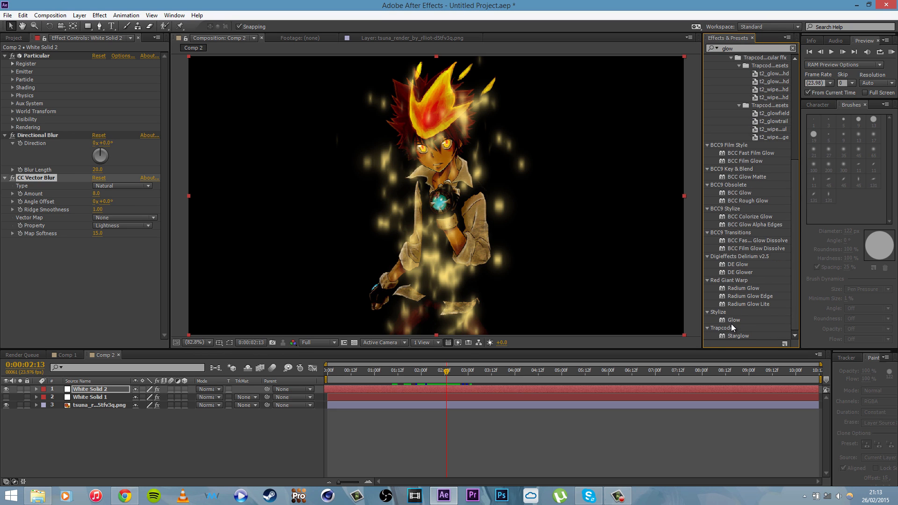
pyautogui.moveTo(732, 322); pyautogui.dragTo(75, 389)
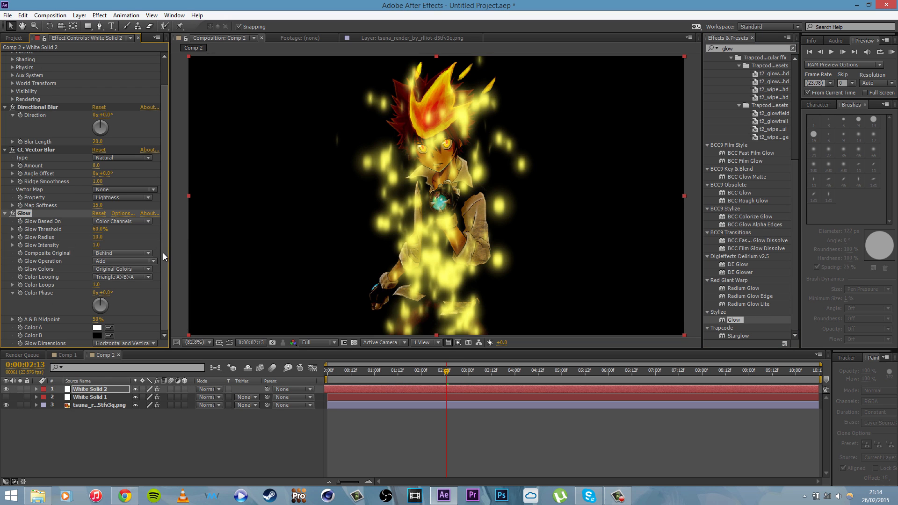
# Step: Lower the Glow intensity, raise its threshold to 77.3%, and increase its radius to about 100
pyautogui.moveTo(99, 248); pyautogui.dragTo(77, 248)
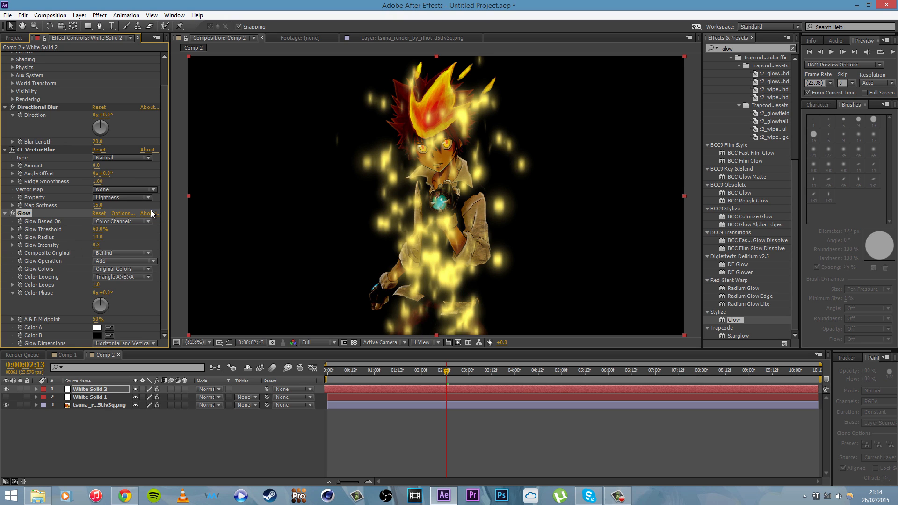
pyautogui.moveTo(97, 232); pyautogui.dragTo(141, 241)
pyautogui.moveTo(98, 237); pyautogui.dragTo(3, 244)
pyautogui.moveTo(96, 238)
pyautogui.mouseDown()
pyautogui.moveTo(128, 245)
pyautogui.moveTo(111, 246)
pyautogui.mouseUp()
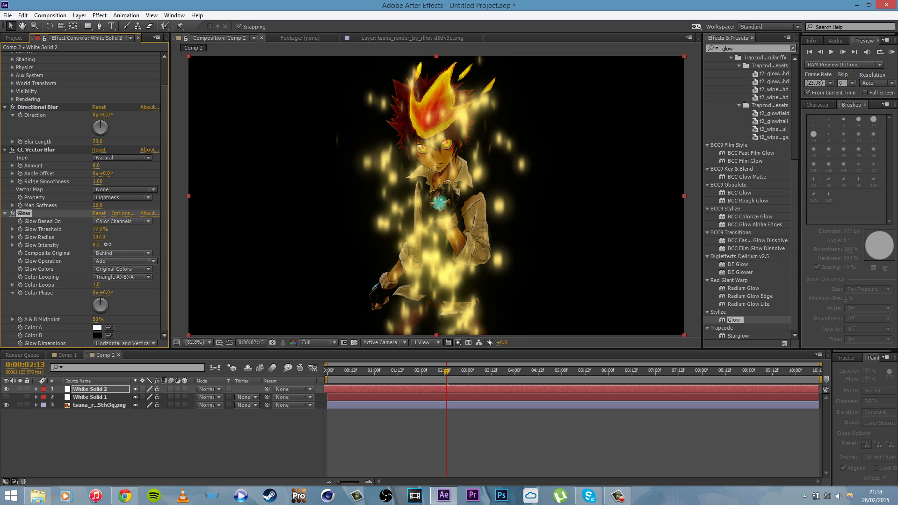
pyautogui.click(110, 246)
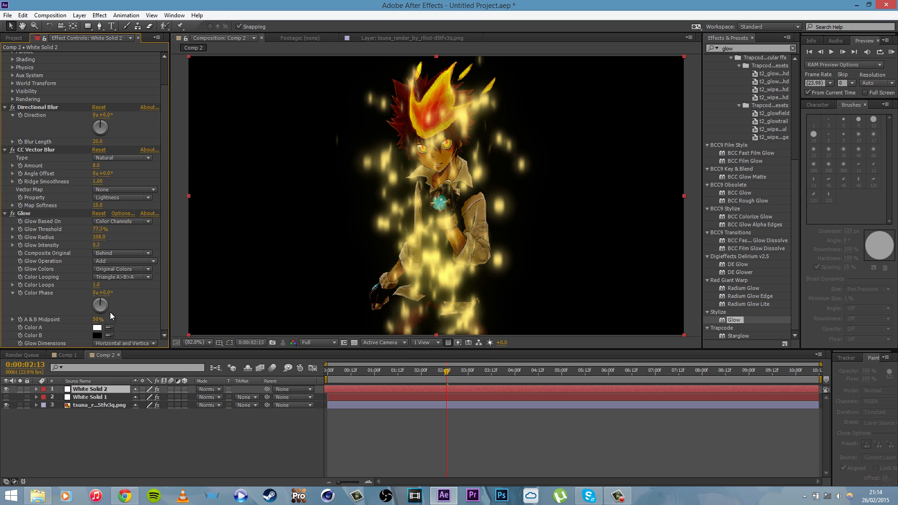
# Step: Add Mesh Warp to White Solid 2 between CC Vector Blur and Glow, and show its grid over the image
pyautogui.click(5, 213)
pyautogui.doubleClick(743, 49)
pyautogui.write('mesh')
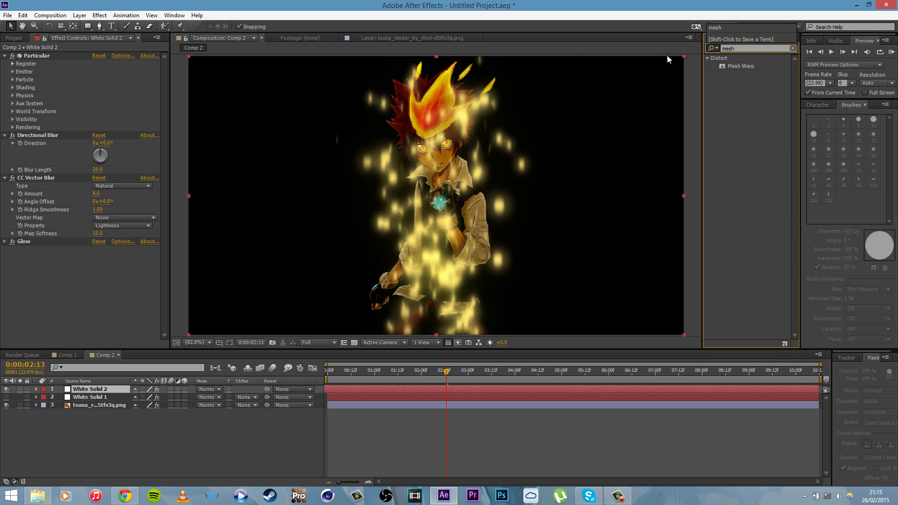
pyautogui.moveTo(753, 67); pyautogui.dragTo(106, 241)
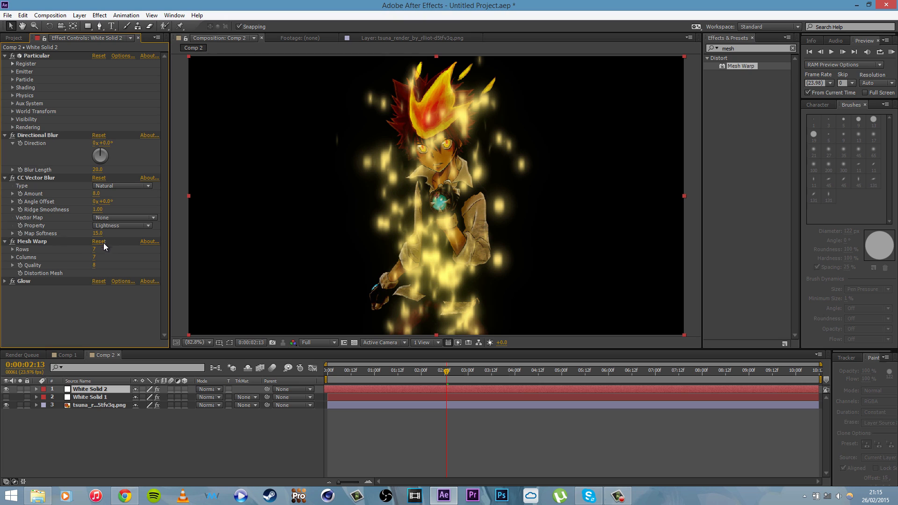
pyautogui.click(55, 242)
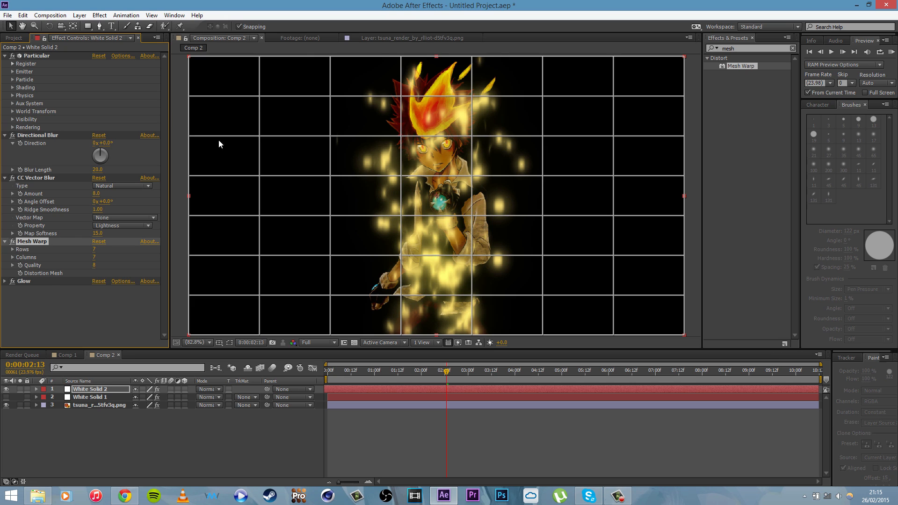
# Step: Bend the particle mesh beside and below the character's raised arm by moving grid points inward toward the body
pyautogui.click(543, 137)
pyautogui.moveTo(544, 137); pyautogui.dragTo(522, 226)
pyautogui.hotkey('ctrl', 'z')
pyautogui.click(542, 177)
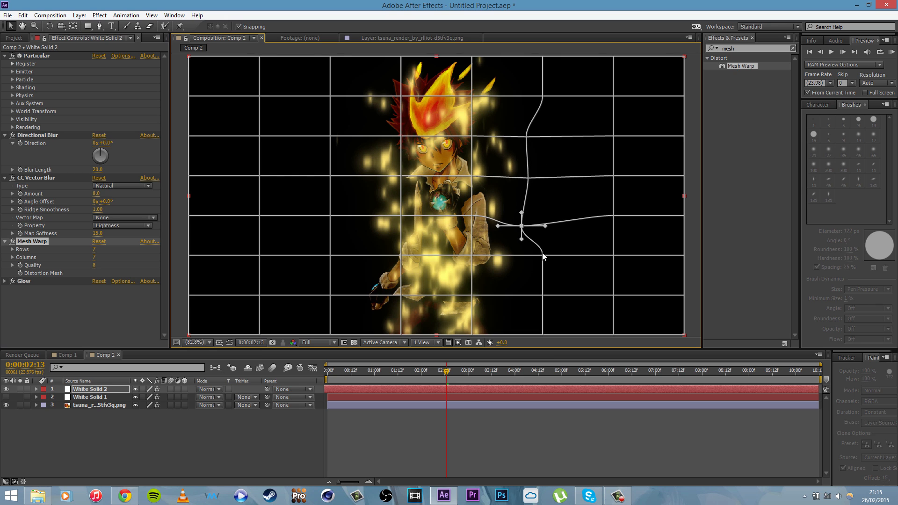
pyautogui.moveTo(542, 256)
pyautogui.mouseDown()
pyautogui.moveTo(520, 265)
pyautogui.moveTo(534, 261)
pyautogui.mouseUp()
pyautogui.moveTo(472, 257)
pyautogui.mouseDown()
pyautogui.moveTo(492, 241)
pyautogui.moveTo(483, 245)
pyautogui.mouseUp()
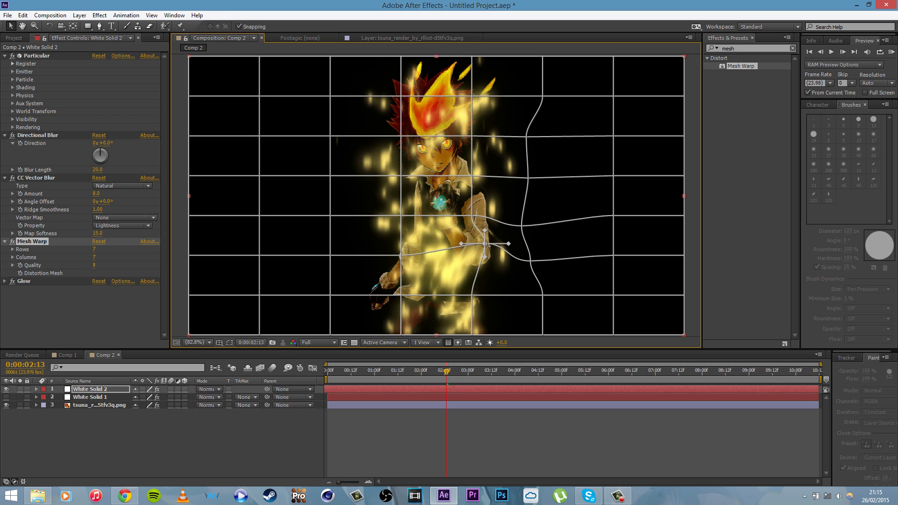
pyautogui.moveTo(544, 297); pyautogui.dragTo(510, 311)
pyautogui.hotkey('ctrl', 'z')
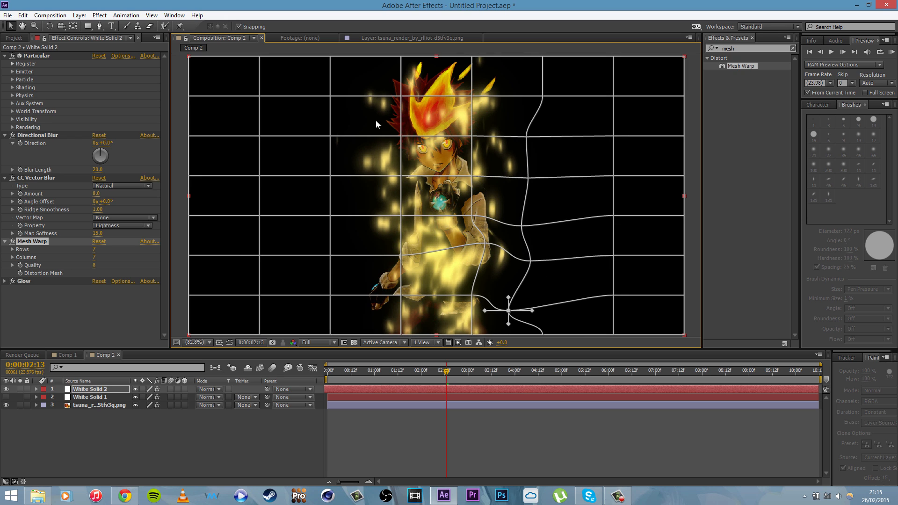
# Step: Warp the mesh around the character's head by pulling the grid points near the collar, hair and flame upward
pyautogui.moveTo(401, 174); pyautogui.dragTo(409, 167)
pyautogui.moveTo(404, 135); pyautogui.dragTo(398, 82)
pyautogui.moveTo(472, 56)
pyautogui.mouseDown()
pyautogui.moveTo(474, 29)
pyautogui.moveTo(473, 42)
pyautogui.mouseUp()
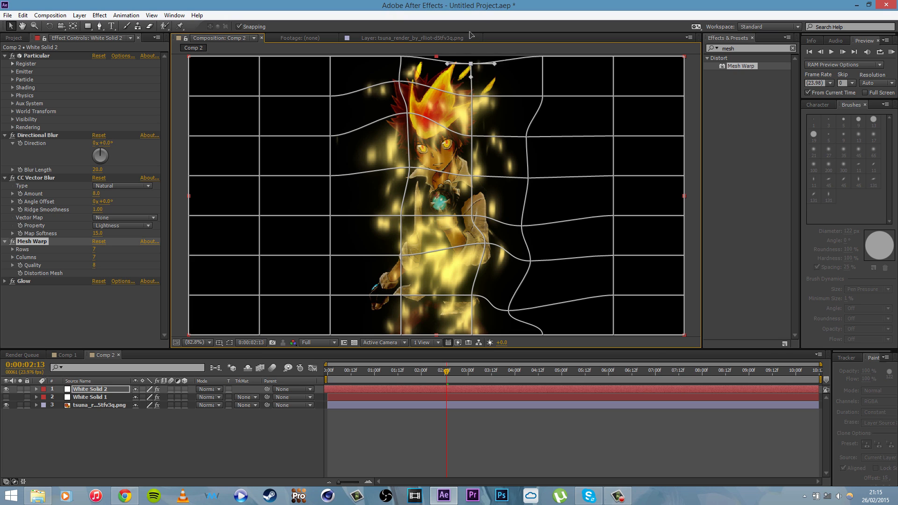
pyautogui.moveTo(471, 99); pyautogui.dragTo(466, 78)
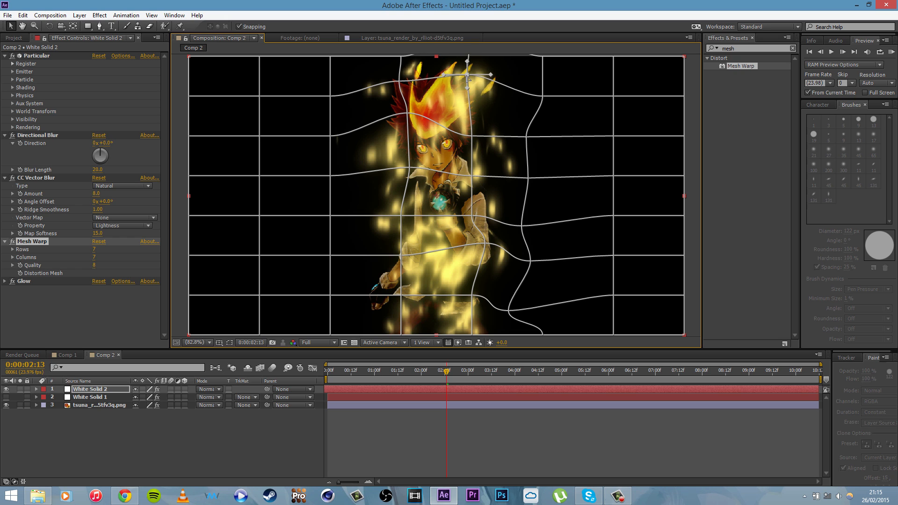
# Step: Spread the mesh outward around the character's lower body by shifting grid points near the lowered hand and along the image's lower edge
pyautogui.moveTo(401, 297); pyautogui.dragTo(385, 298)
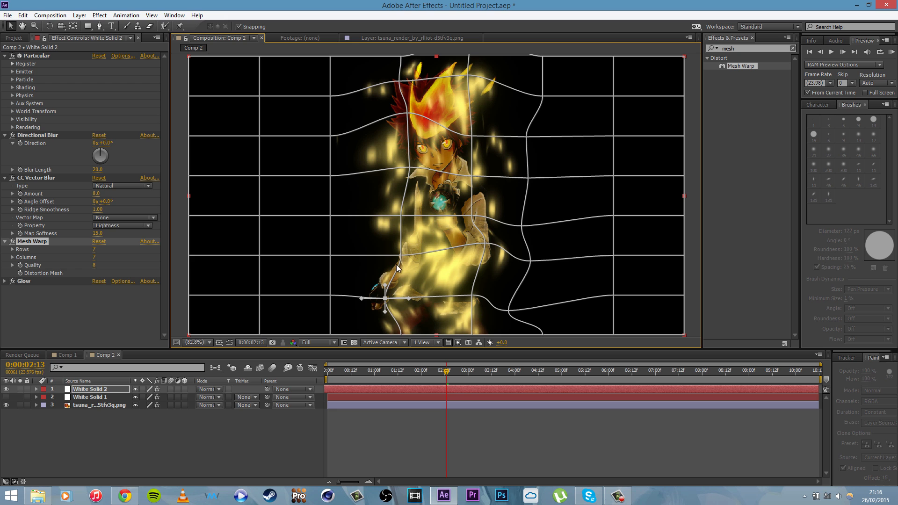
pyautogui.moveTo(400, 261); pyautogui.dragTo(394, 260)
pyautogui.hotkey('ctrl', 'z')
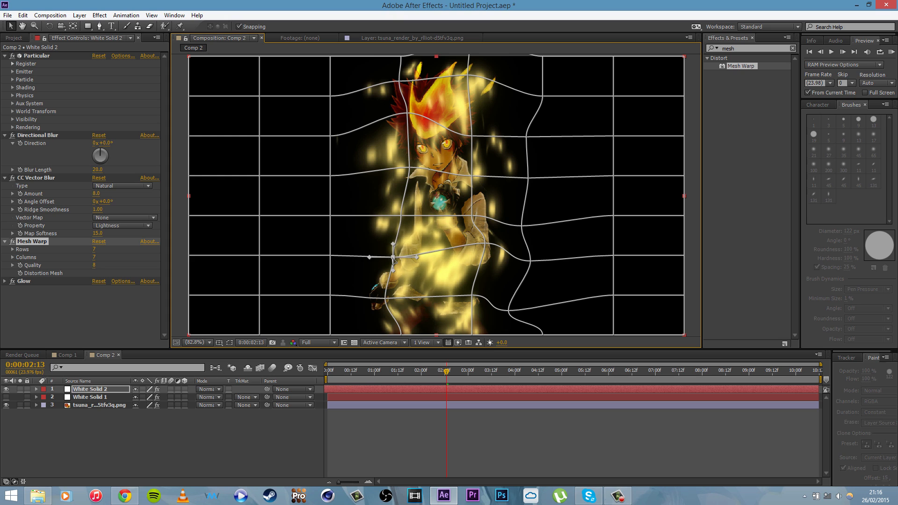
pyautogui.click(400, 335)
pyautogui.moveTo(396, 335); pyautogui.dragTo(385, 336)
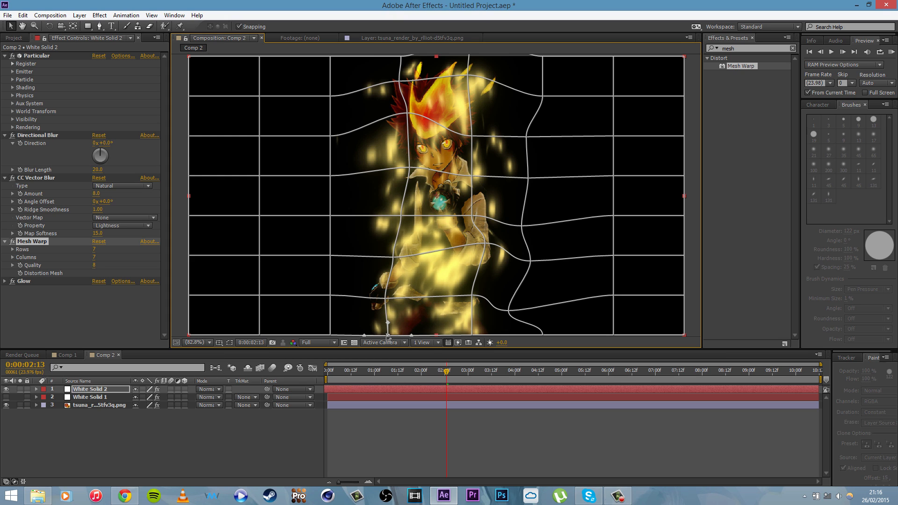
pyautogui.moveTo(472, 335); pyautogui.dragTo(479, 335)
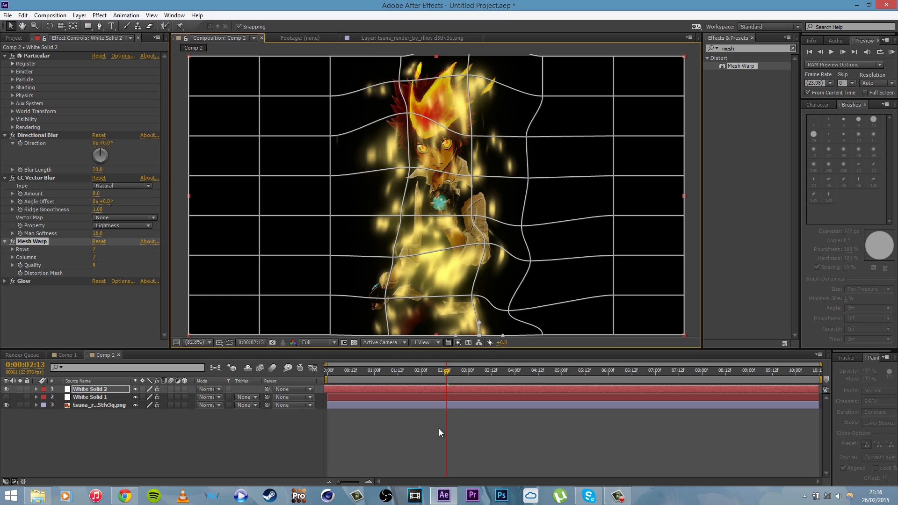
# Step: Deselect the layer and scrub between 0:00:01:14 and 0:00:03:02 to check the warped particle motion
pyautogui.click(395, 468)
pyautogui.moveTo(443, 374); pyautogui.dragTo(419, 375)
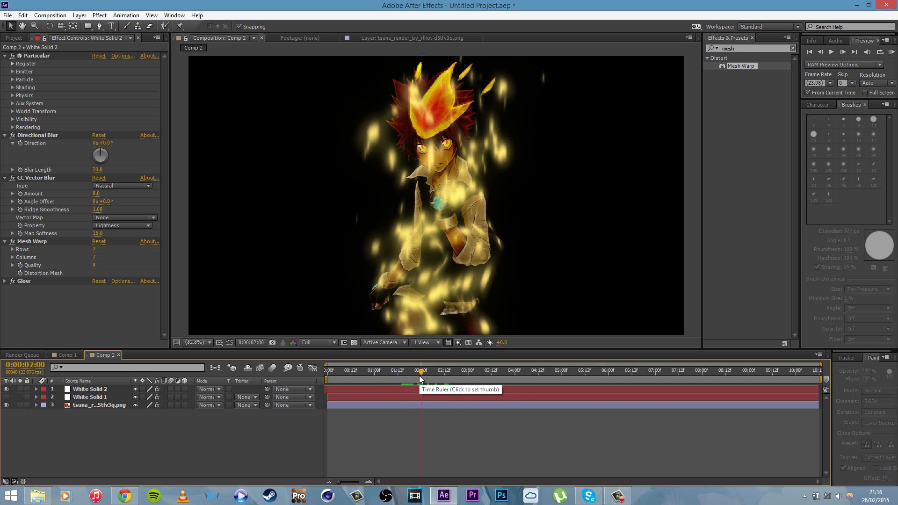
pyautogui.click(401, 369)
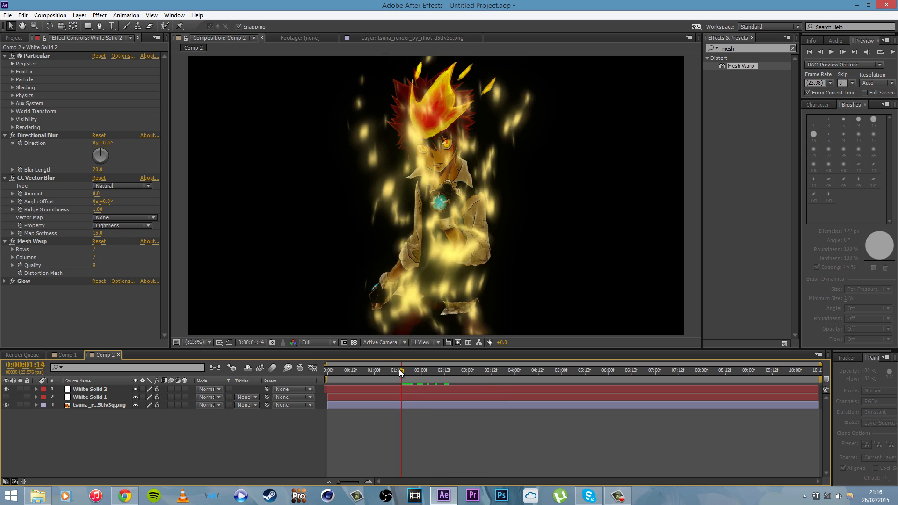
pyautogui.moveTo(403, 370); pyautogui.dragTo(472, 374)
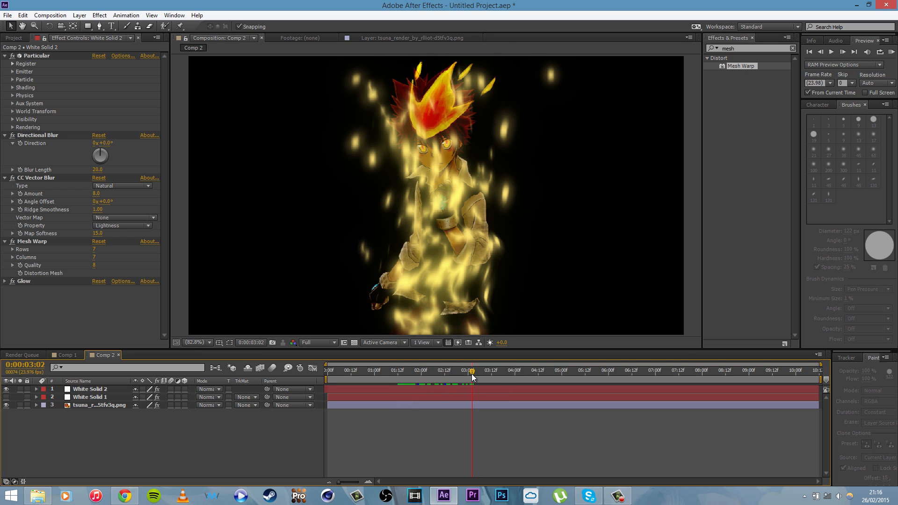
pyautogui.click(421, 308)
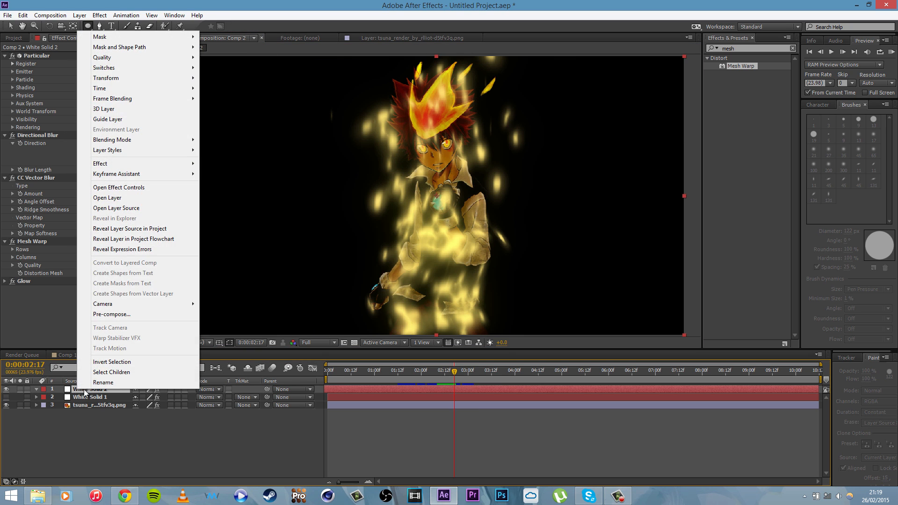
# Step: Pre-compose White Solid 2 as White Solid 2 Comp 1, moving all attributes into the new composition
pyautogui.rightClick(82, 391)
pyautogui.click(123, 315)
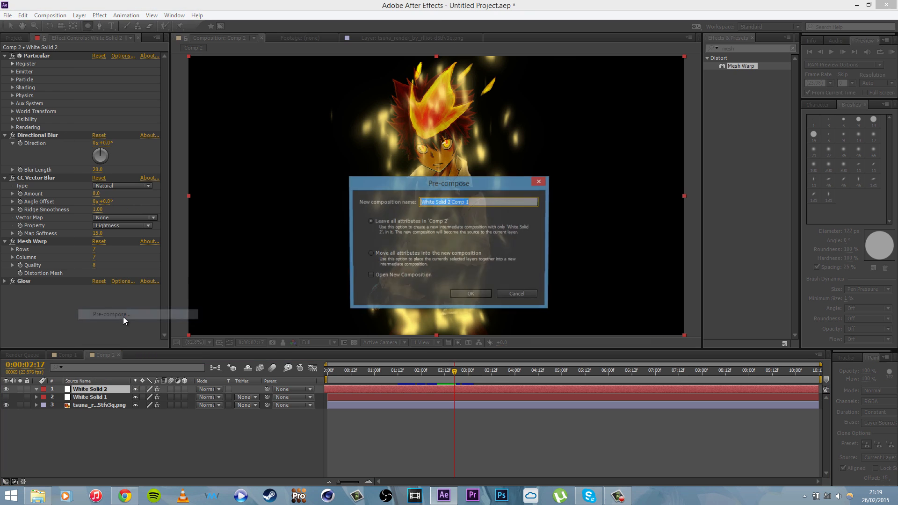
pyautogui.click(402, 257)
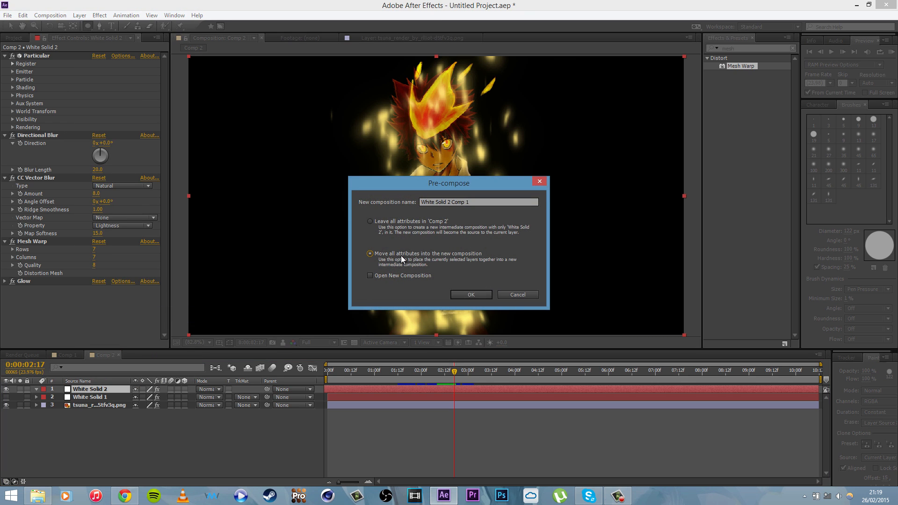
pyautogui.click(470, 293)
# Step: Mask the particles off the character's face and torso with a tall inverted ellipse mask feathered by 107 pixels
pyautogui.moveTo(414, 104); pyautogui.dragTo(469, 320)
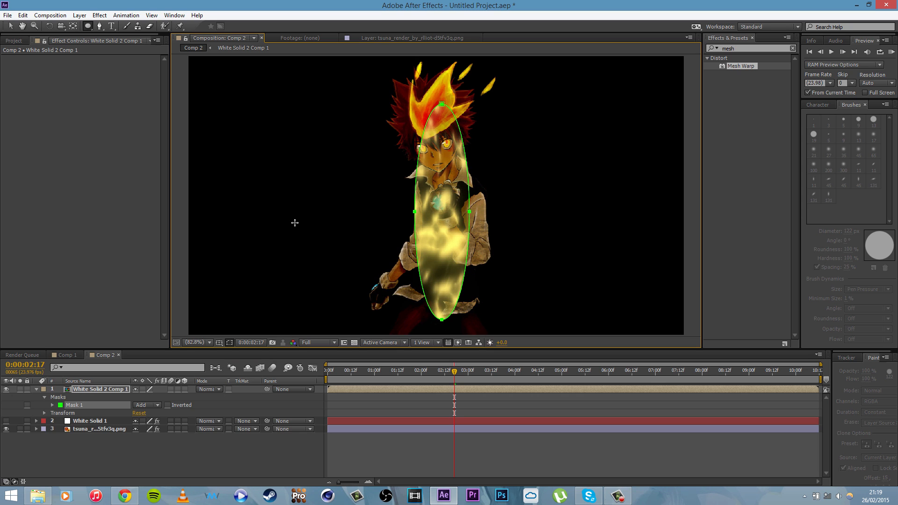
pyautogui.click(167, 405)
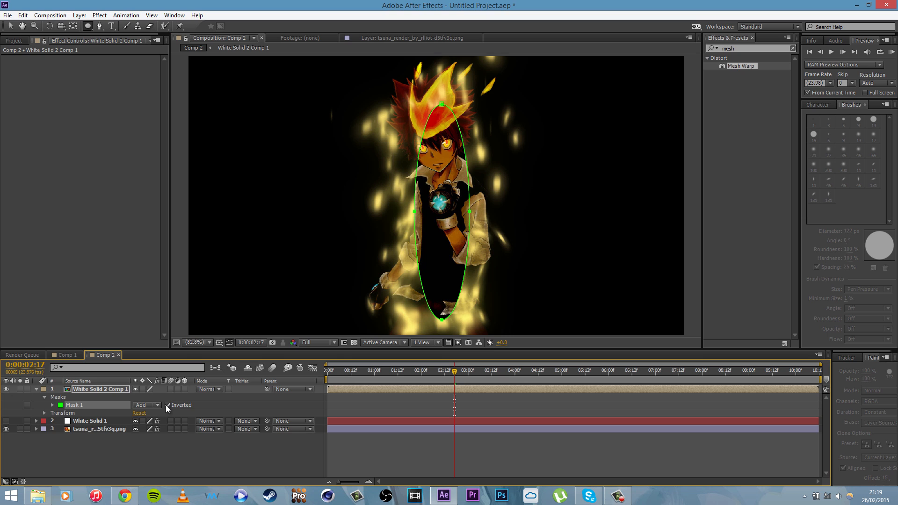
pyautogui.press('m')
pyautogui.press('m')
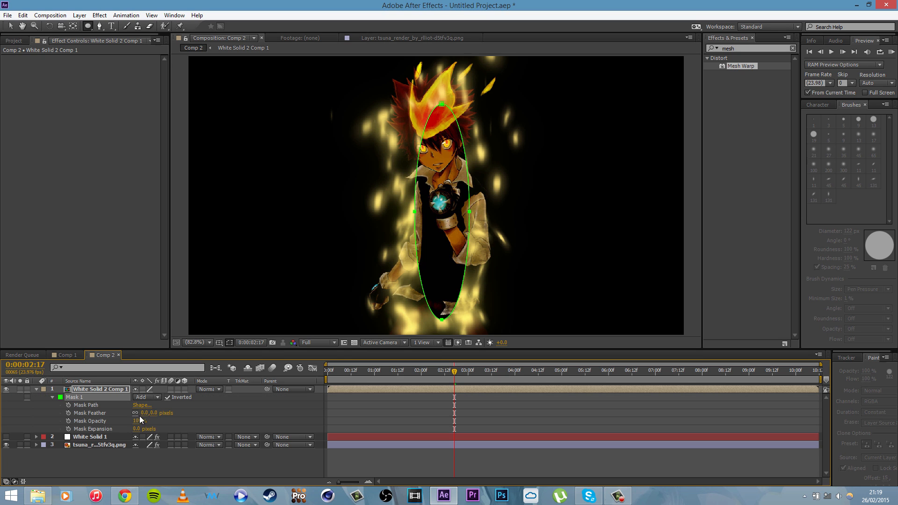
pyautogui.moveTo(142, 413); pyautogui.dragTo(194, 415)
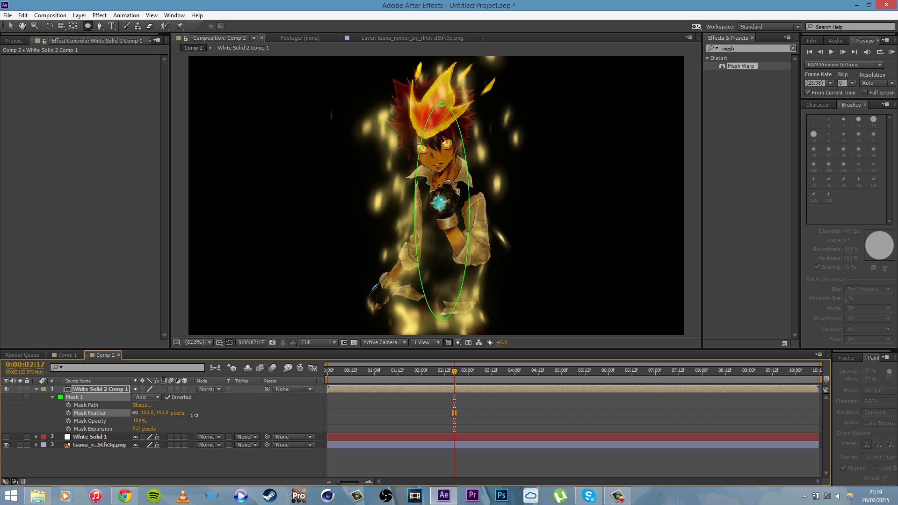
pyautogui.click(218, 456)
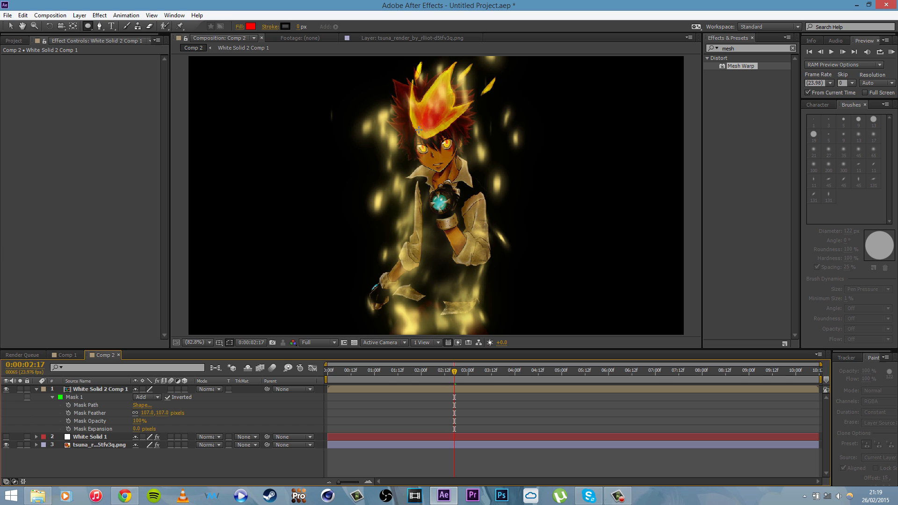
# Step: Scrub to 0:00:03:12 and play the composition to preview the masked particles around the character
pyautogui.moveTo(455, 373); pyautogui.dragTo(491, 370)
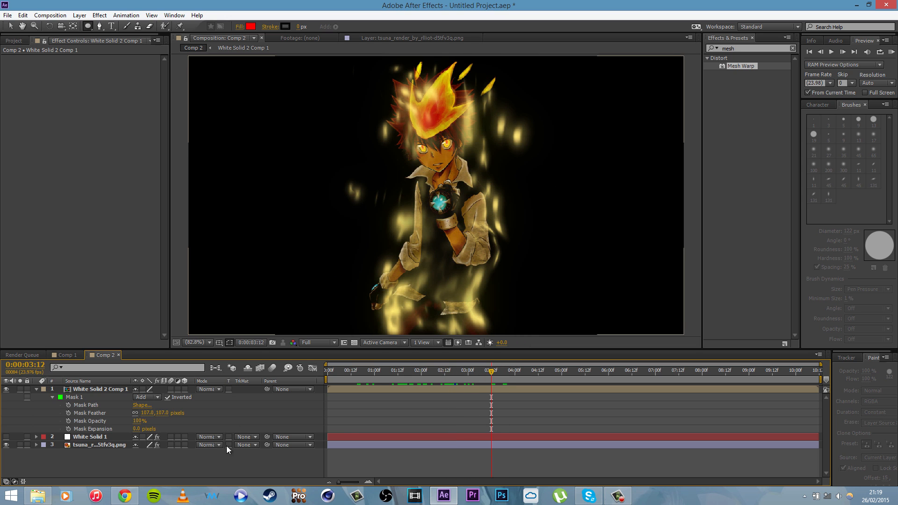
pyautogui.click(105, 389)
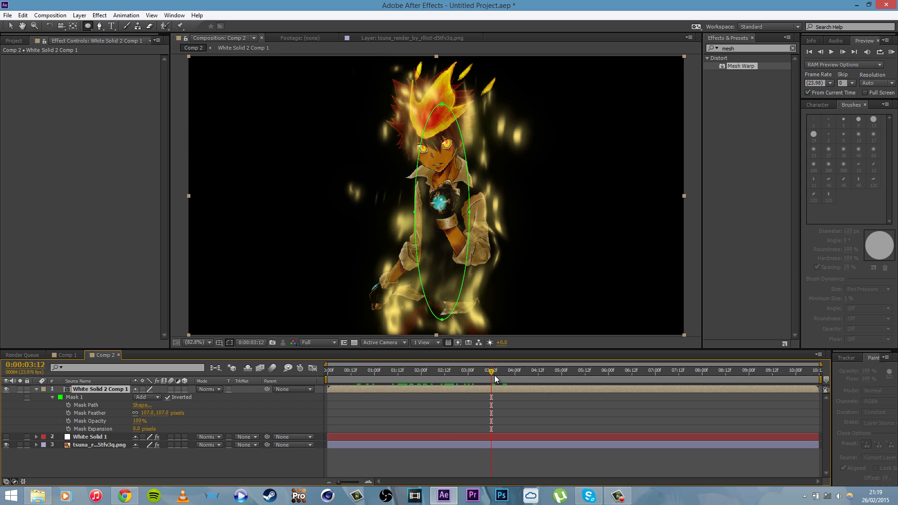
pyautogui.press('space')
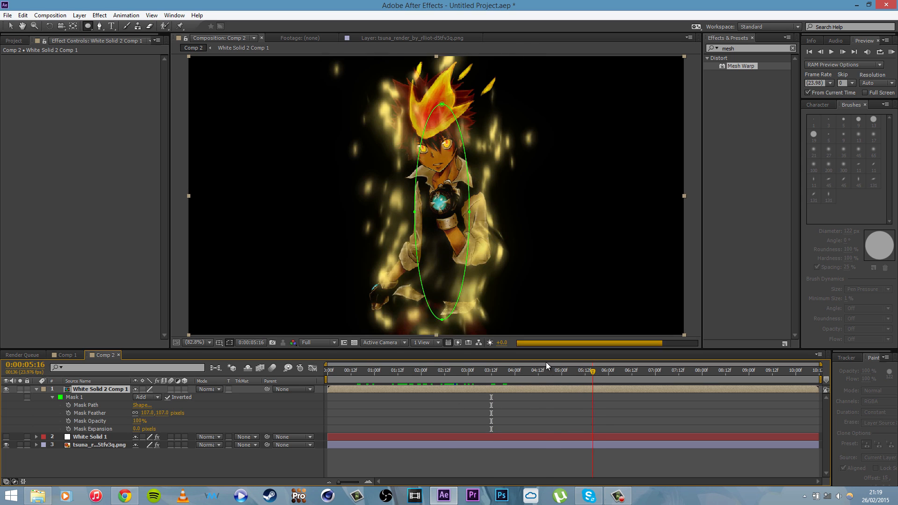
# Step: Move to 0:00:04:16, open the White Solid 2 Comp 1 pre-composition and duplicate its White Solid 2 layer
pyautogui.click(547, 367)
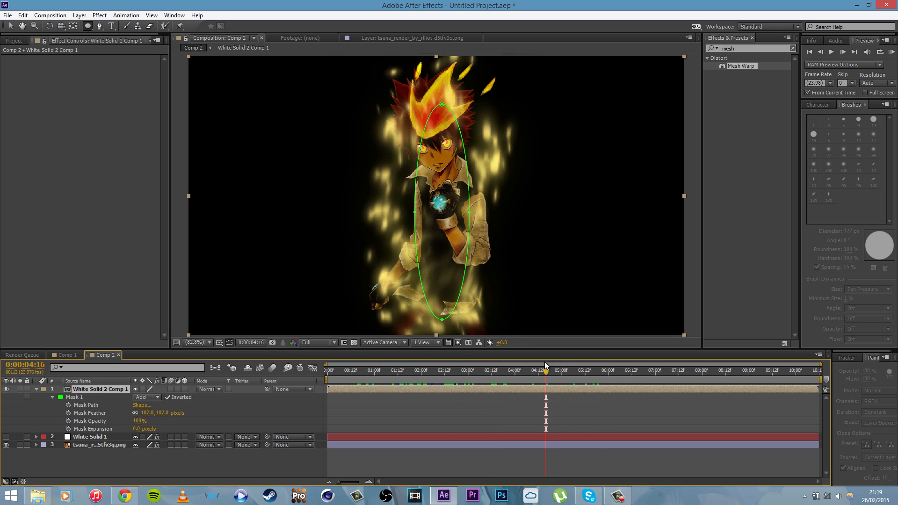
pyautogui.doubleClick(107, 389)
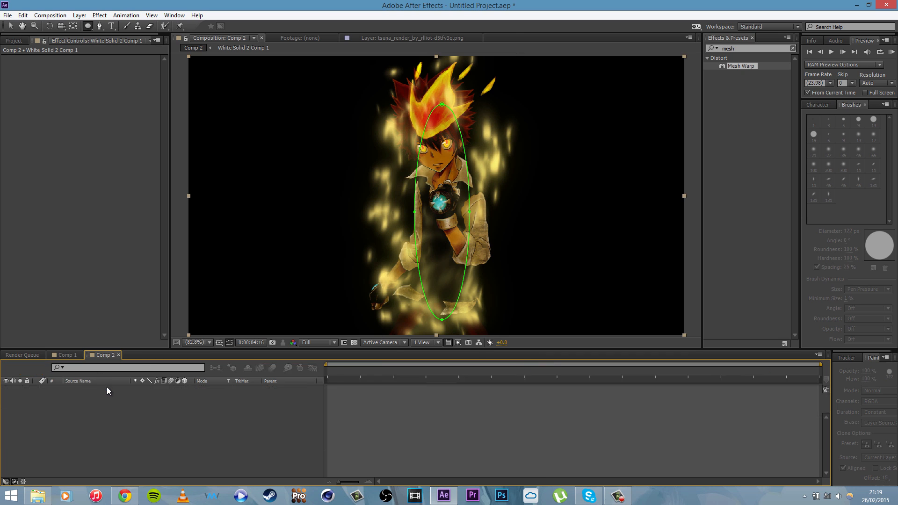
pyautogui.click(103, 389)
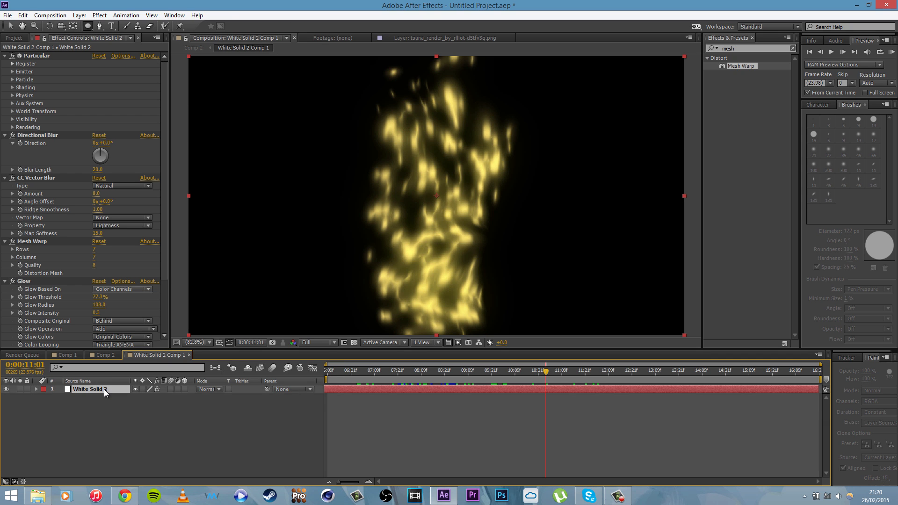
pyautogui.hotkey('ctrl', 'd')
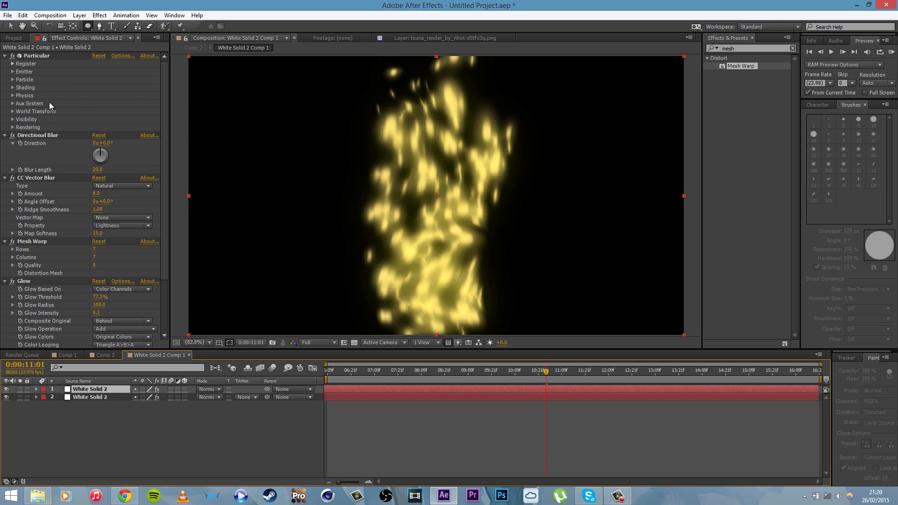
# Step: Raise the CC Vector Blur Amount to 18 on the lower White Solid 2 copy
pyautogui.moveTo(162, 99); pyautogui.dragTo(167, 175)
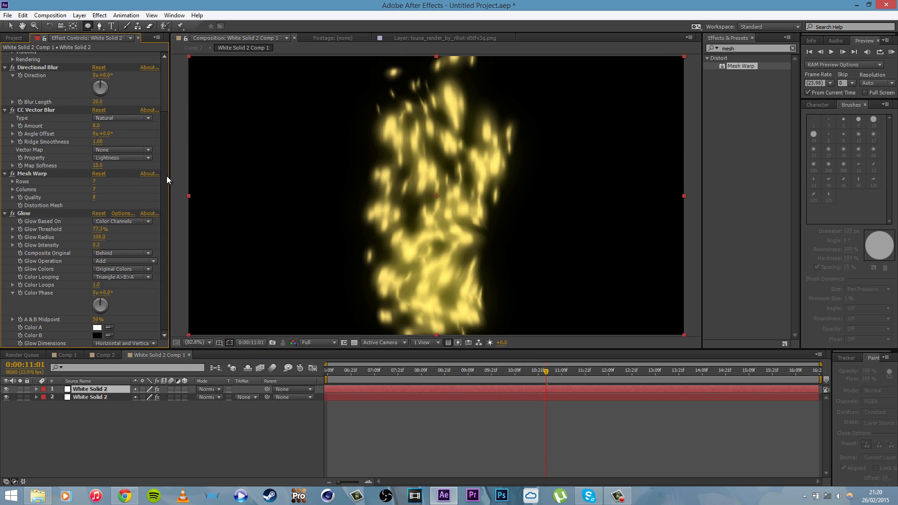
pyautogui.click(84, 397)
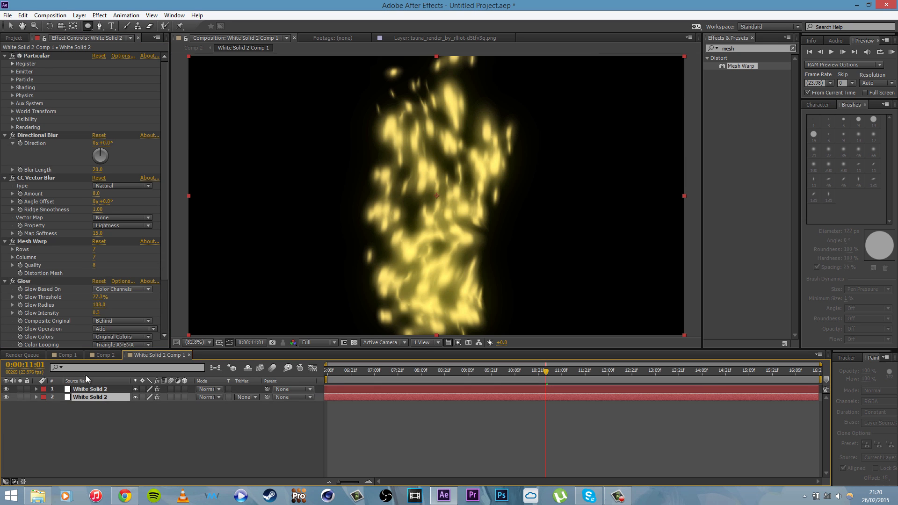
pyautogui.moveTo(167, 214); pyautogui.dragTo(167, 302)
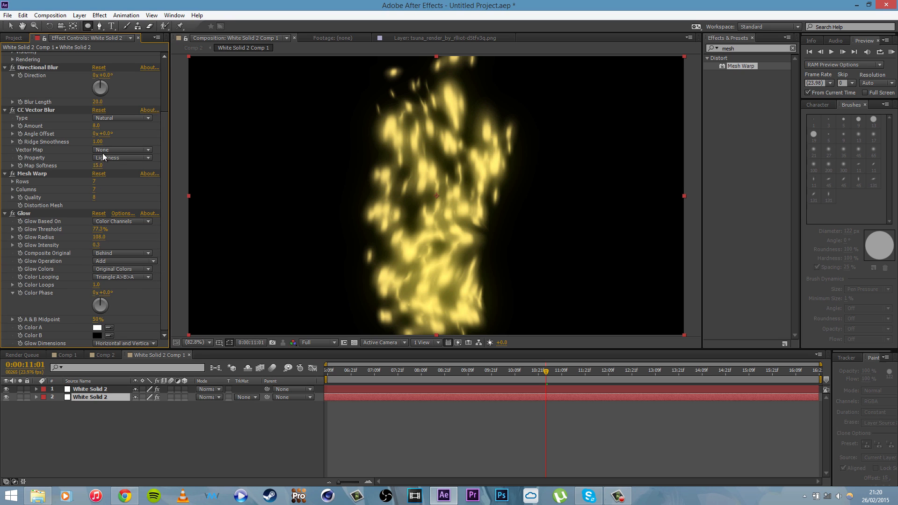
pyautogui.moveTo(97, 126); pyautogui.dragTo(103, 130)
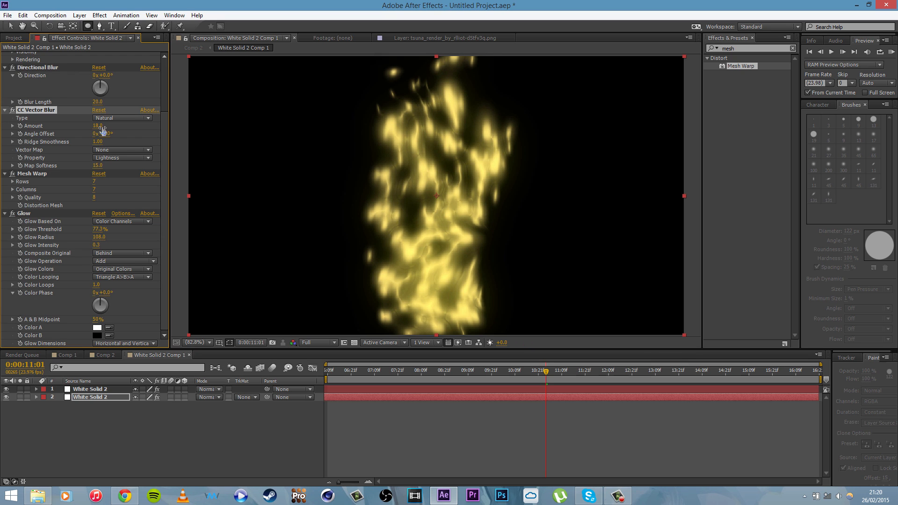
# Step: In the lower copy's Particular emitter settings, set X Rotation to 90° and Direction Spread to 17%
pyautogui.moveTo(164, 142); pyautogui.dragTo(162, 72)
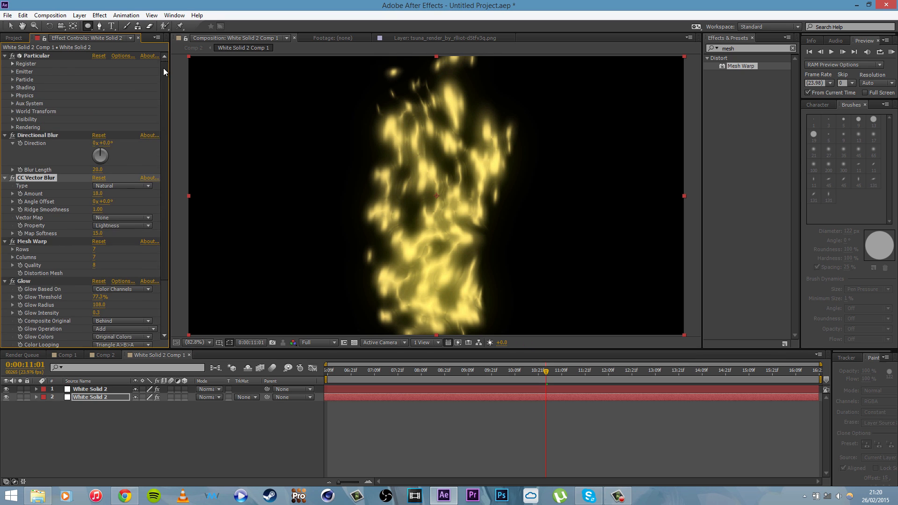
pyautogui.click(12, 79)
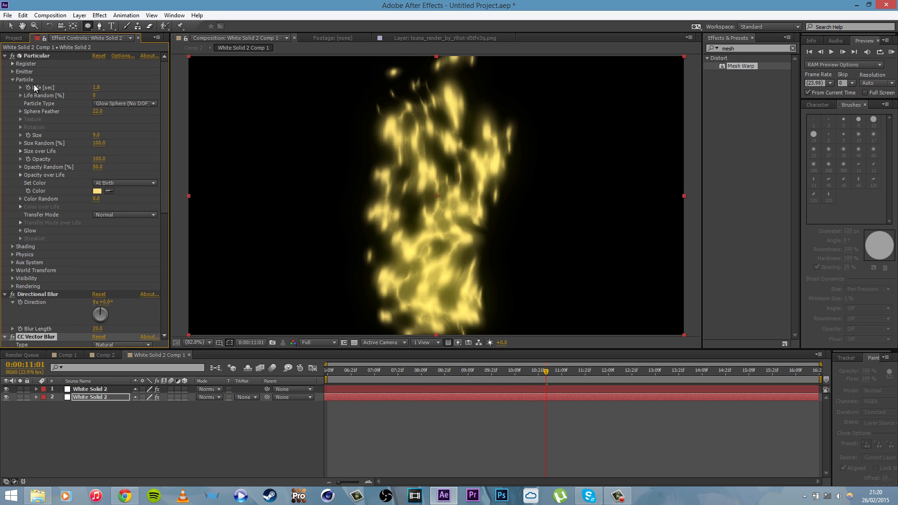
pyautogui.click(13, 79)
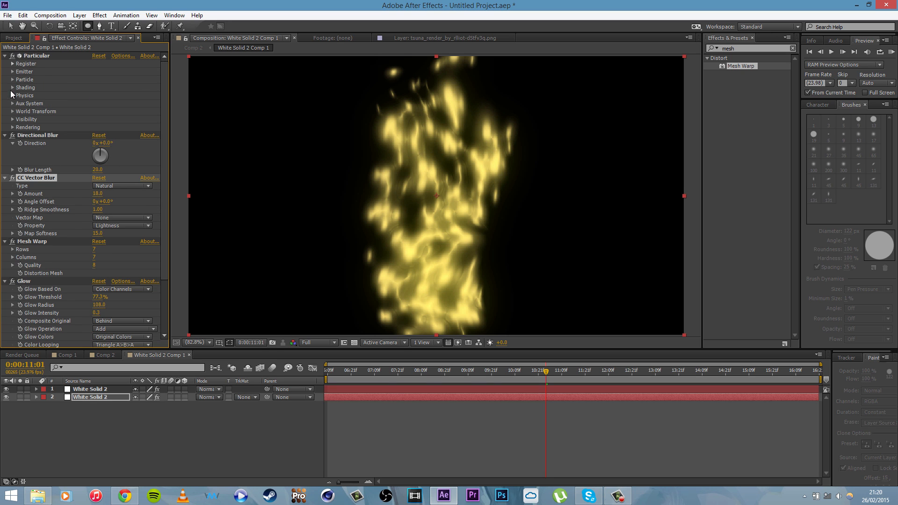
pyautogui.click(12, 79)
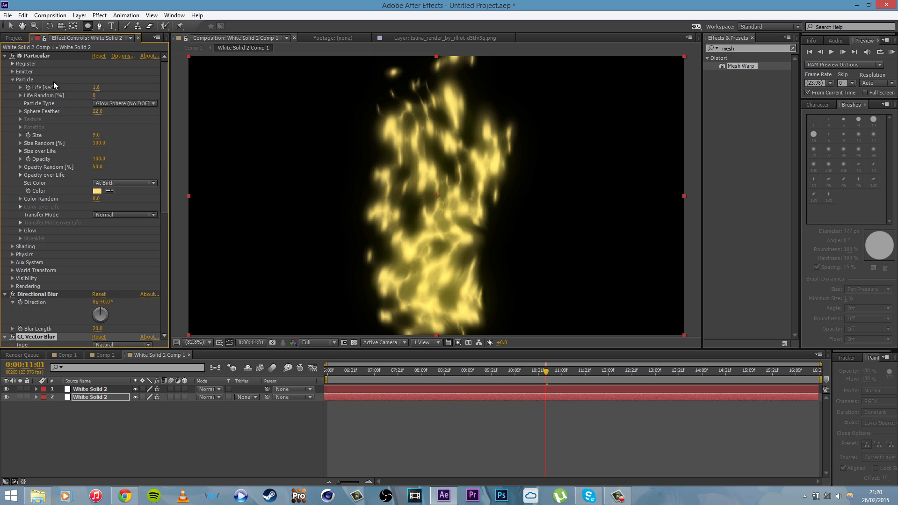
pyautogui.click(12, 72)
pyautogui.click(103, 135)
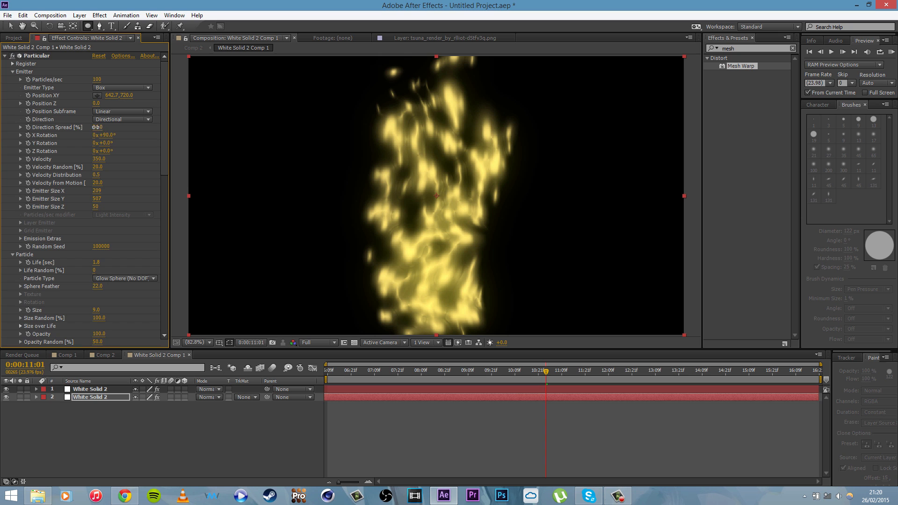
pyautogui.write('90')
pyautogui.press('Return')
pyautogui.moveTo(95, 127); pyautogui.dragTo(103, 127)
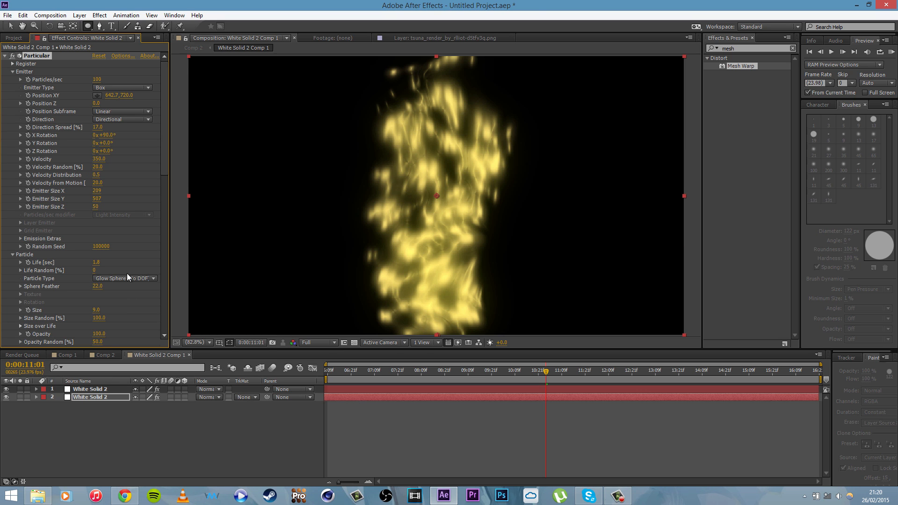
# Step: Reposition the lower copy's Particular emitter just below the frame's bottom edge, at about 632, 742
pyautogui.click(80, 388)
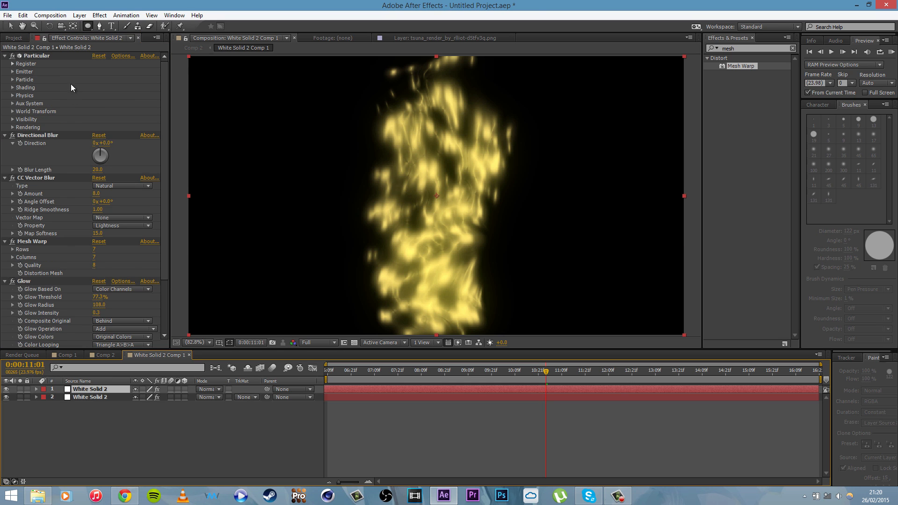
pyautogui.click(105, 396)
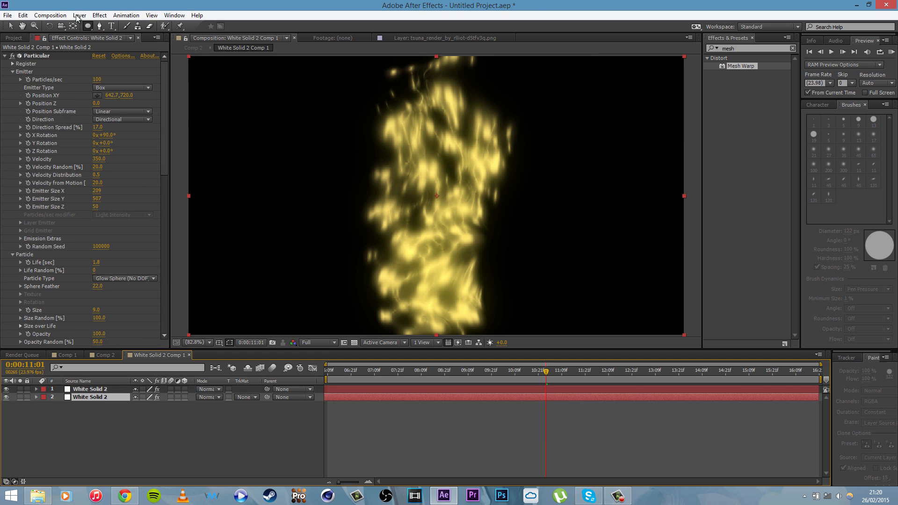
pyautogui.click(97, 96)
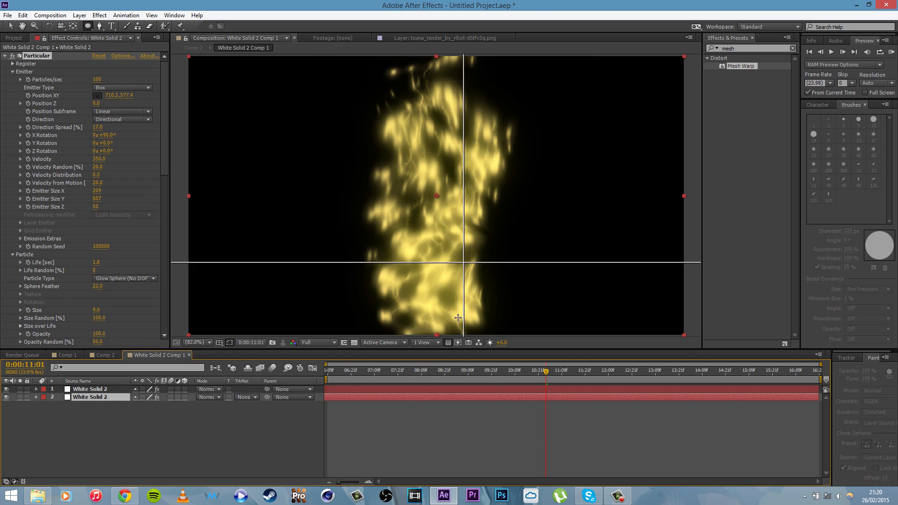
pyautogui.click(439, 343)
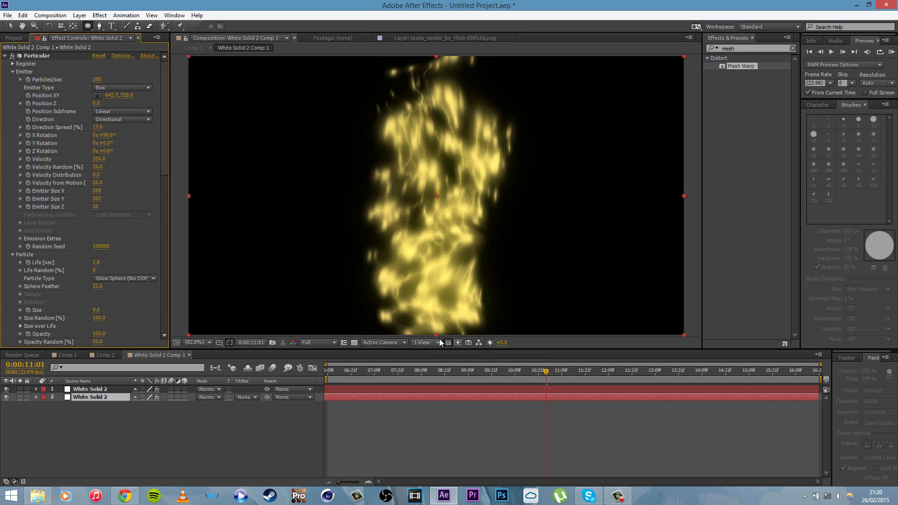
pyautogui.scroll(-3, 439, 343)
pyautogui.scroll(2, 440, 343)
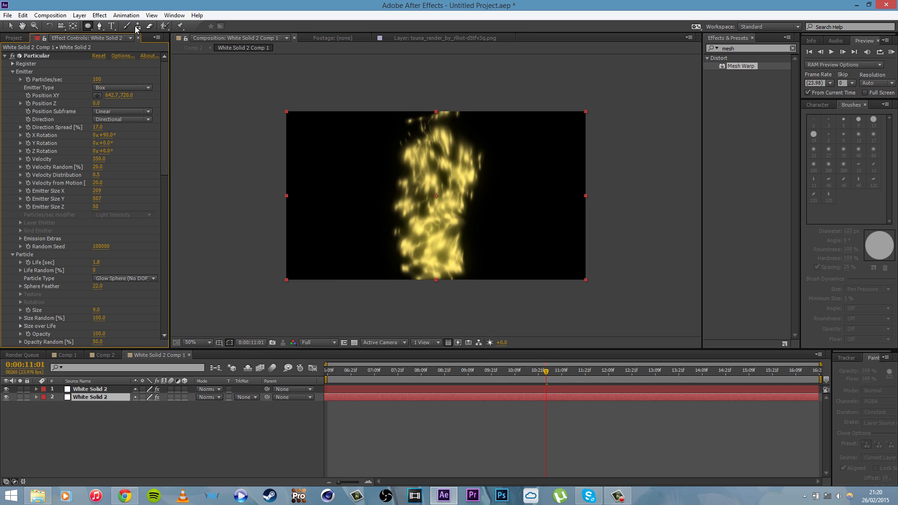
pyautogui.click(99, 96)
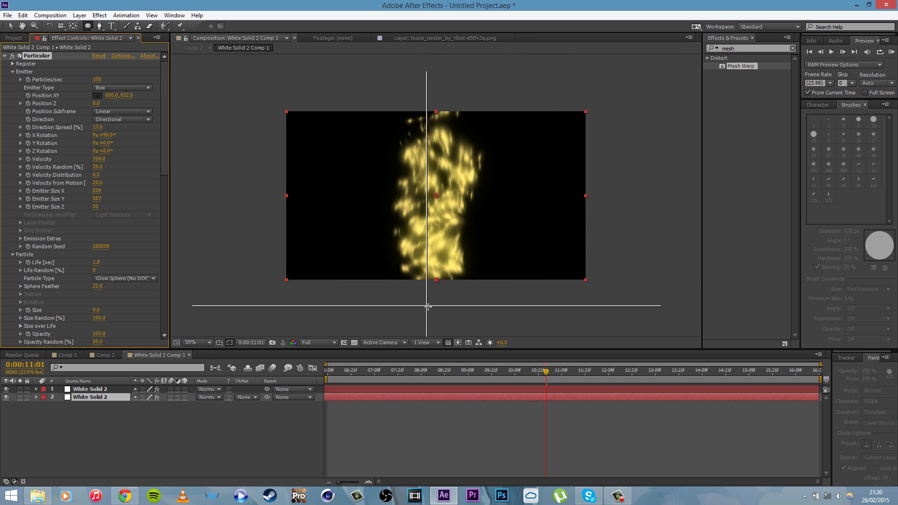
pyautogui.click(434, 285)
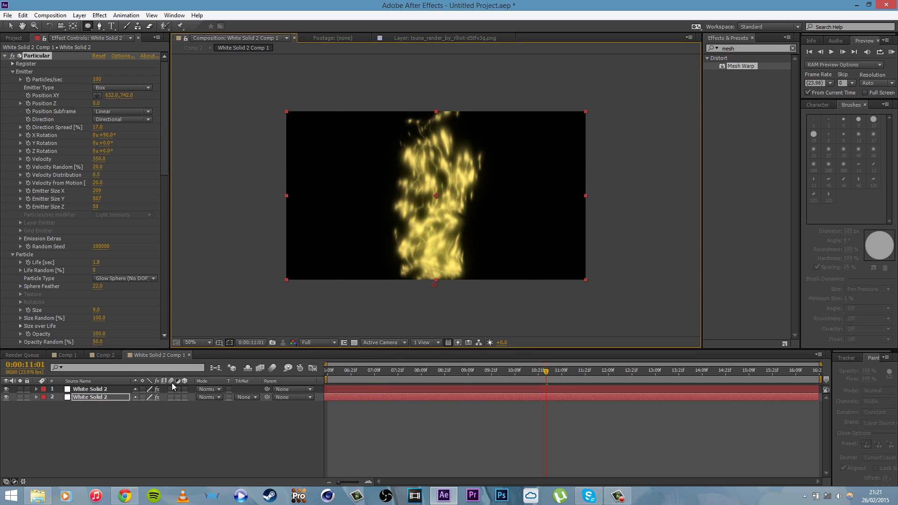
# Step: Return to Comp 2, deselect the layer and scrub between 0:00:05:02 and 0:00:04:00 to check the doubled particles
pyautogui.click(100, 351)
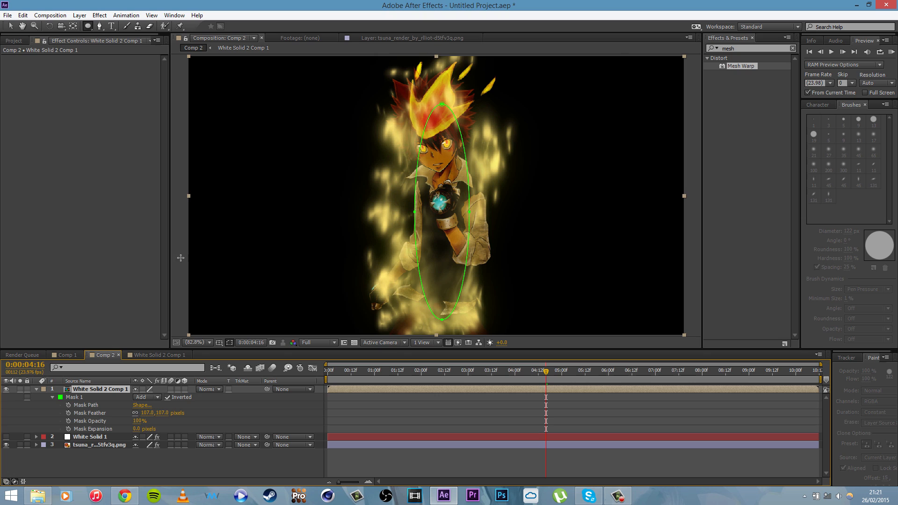
pyautogui.click(416, 470)
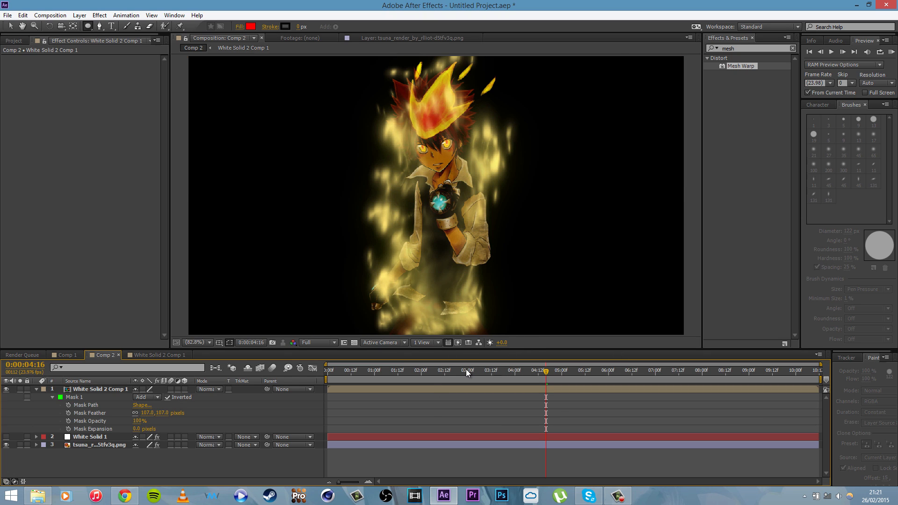
pyautogui.moveTo(492, 371); pyautogui.dragTo(565, 381)
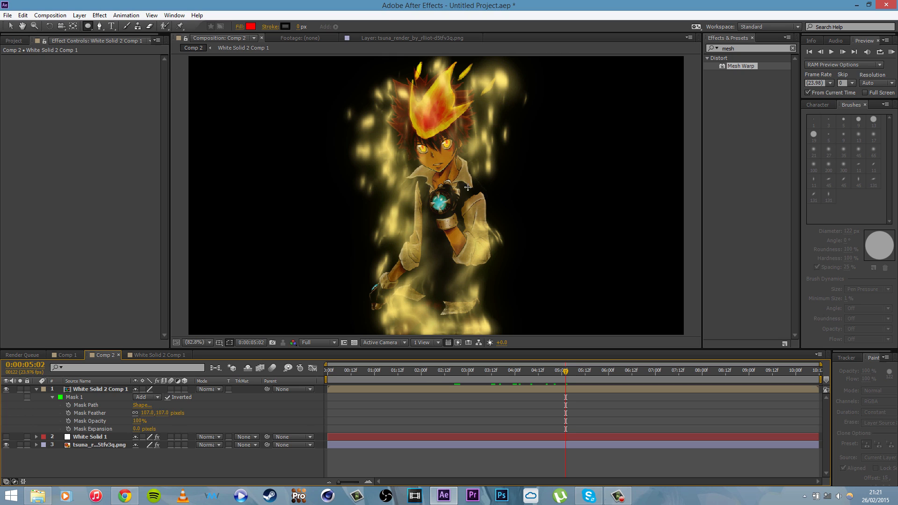
pyautogui.moveTo(533, 370)
pyautogui.mouseDown()
pyautogui.moveTo(499, 370)
pyautogui.moveTo(521, 370)
pyautogui.mouseUp()
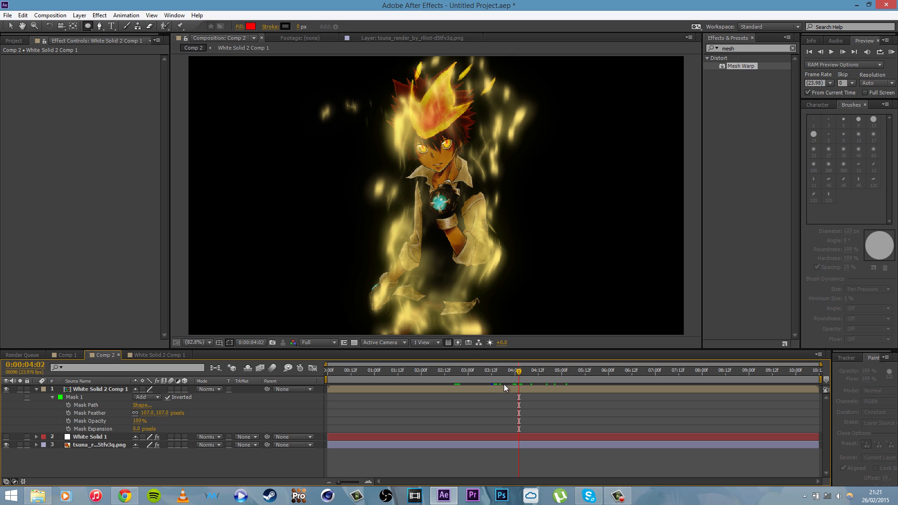
pyautogui.moveTo(510, 374); pyautogui.dragTo(515, 374)
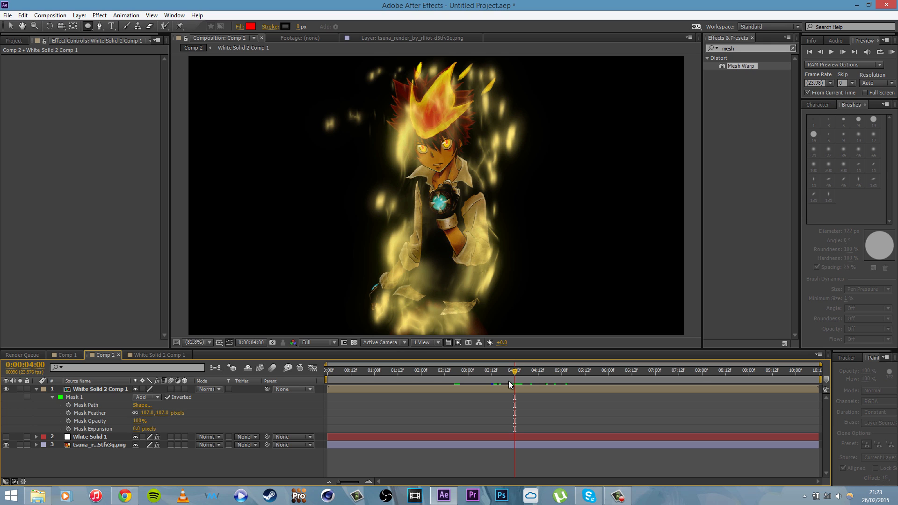
pyautogui.moveTo(618, 494)
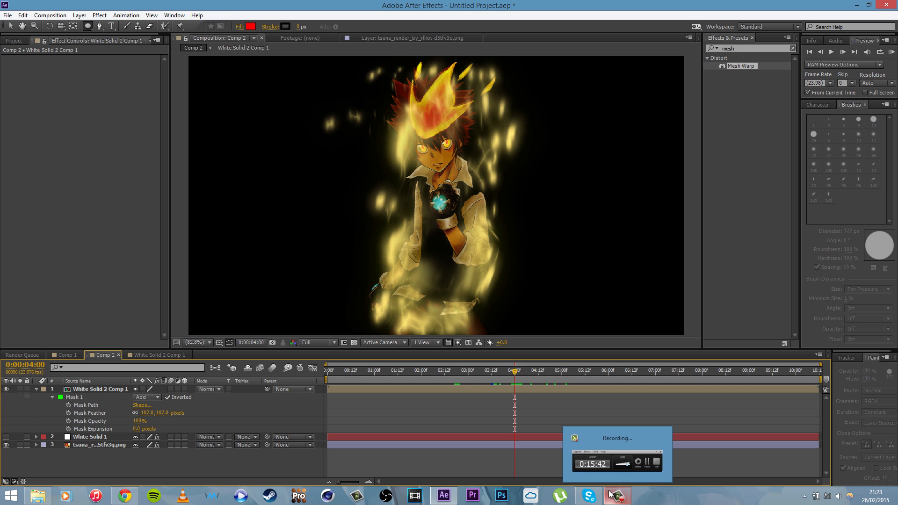
pyautogui.click(627, 471)
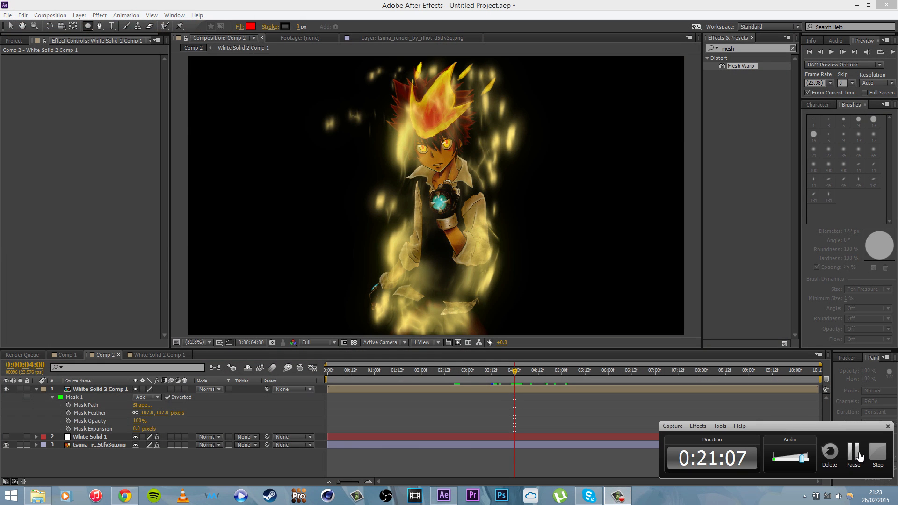